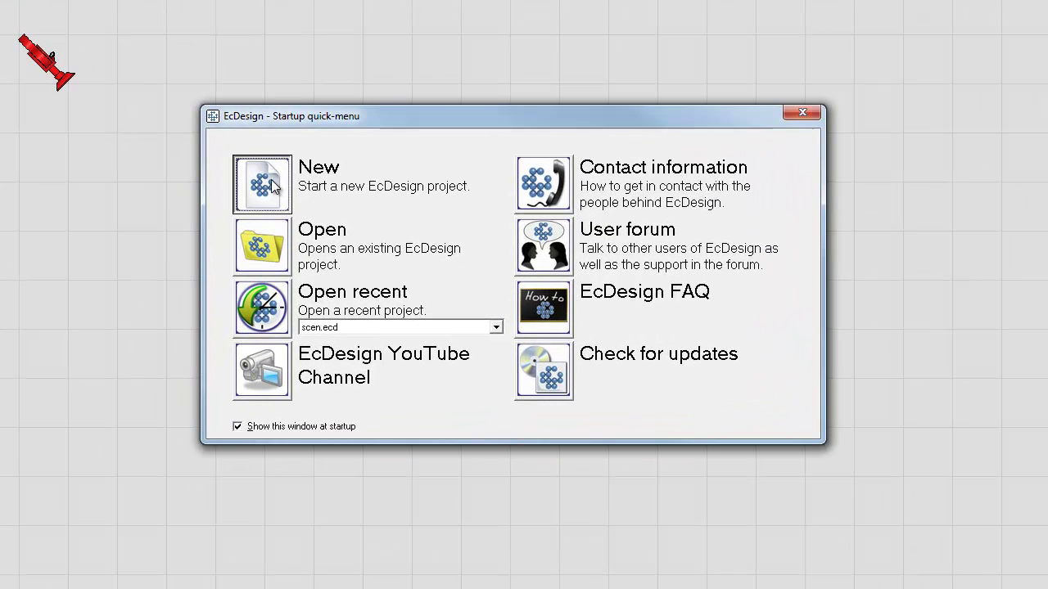
Step: Start a new project, preview the square roof textures and keep Square spot 2 for the roof
{"action": "left_click", "coordinate": [277, 187]}
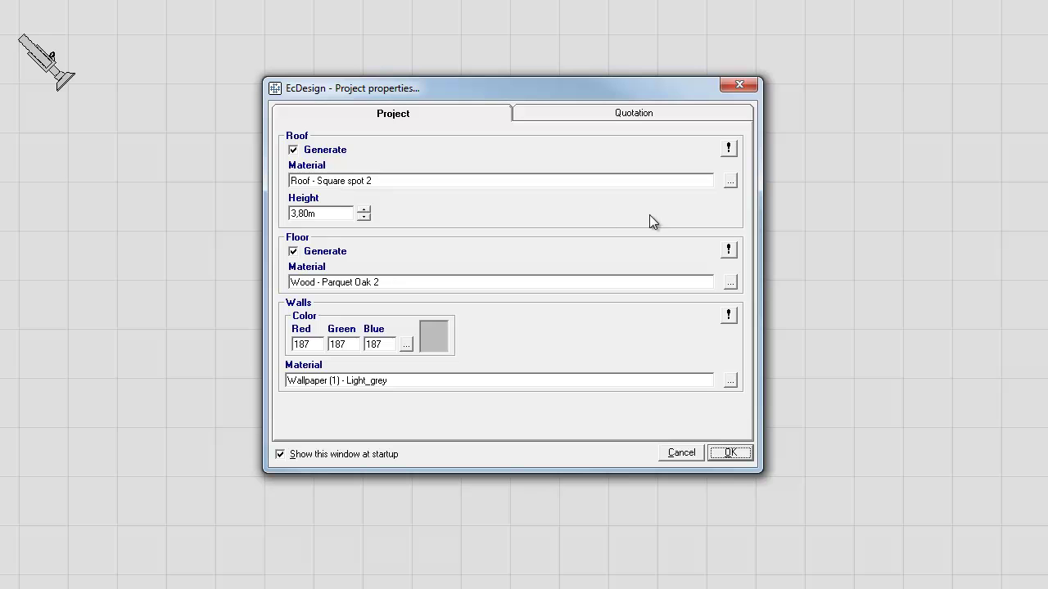
{"action": "left_click", "coordinate": [729, 182]}
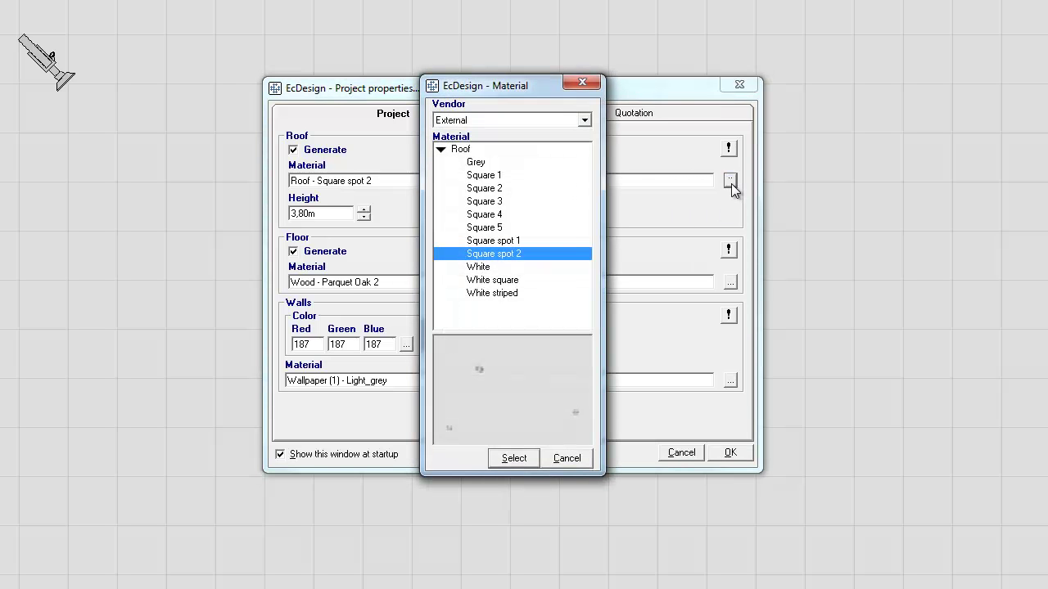
{"action": "left_click", "coordinate": [516, 240]}
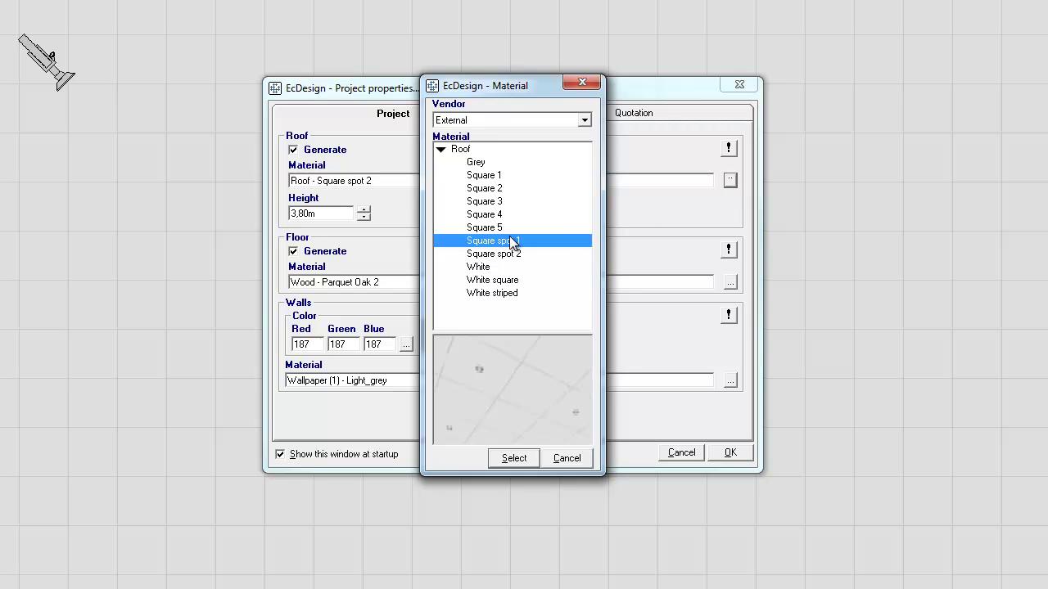
{"action": "left_click", "coordinate": [500, 228]}
{"action": "left_click", "coordinate": [500, 214]}
{"action": "left_click", "coordinate": [500, 201]}
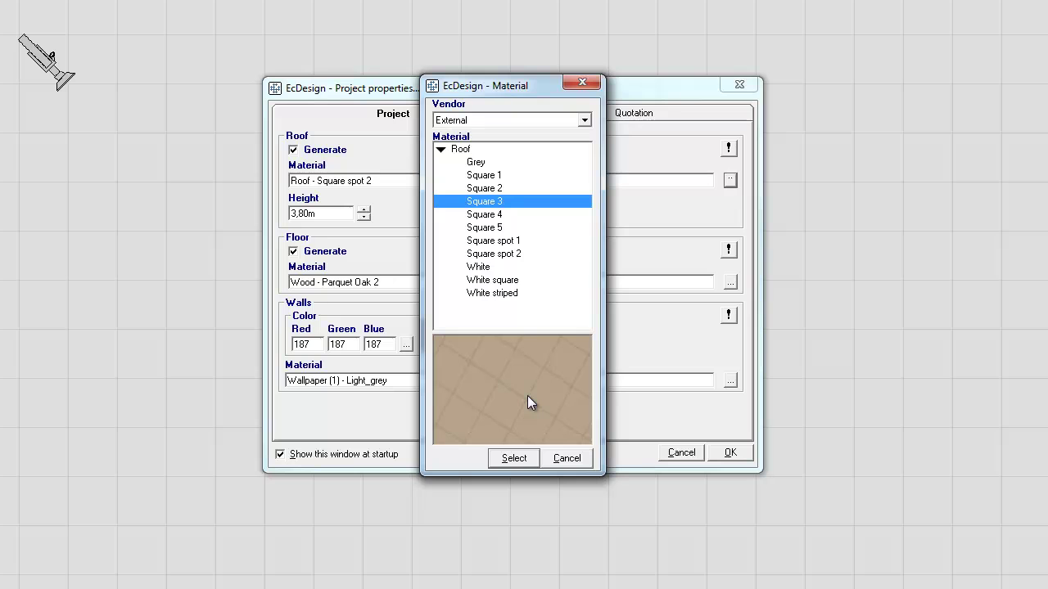
{"action": "left_click", "coordinate": [502, 256]}
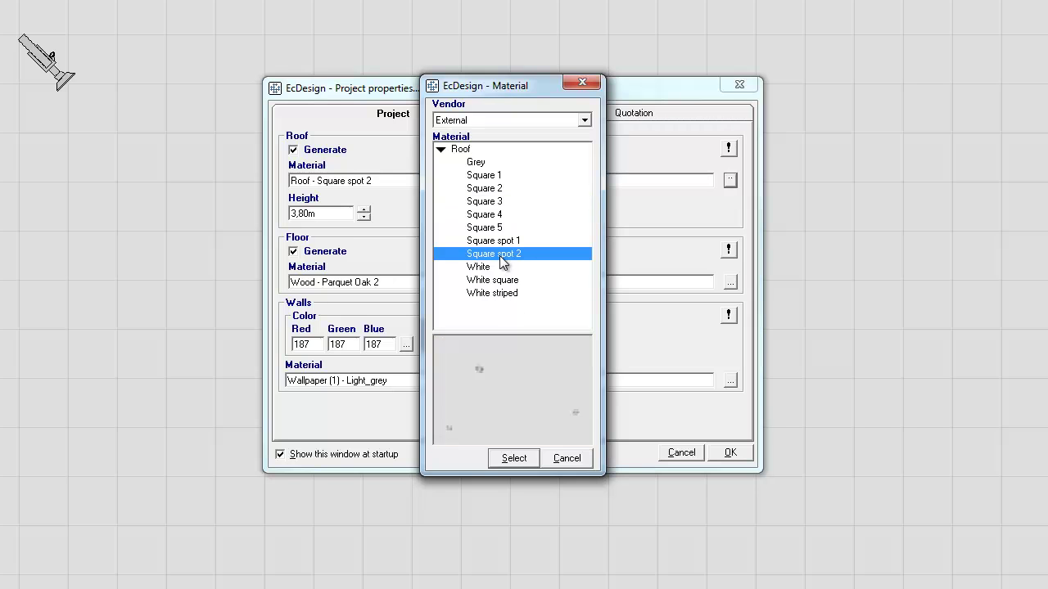
{"action": "left_click", "coordinate": [512, 464]}
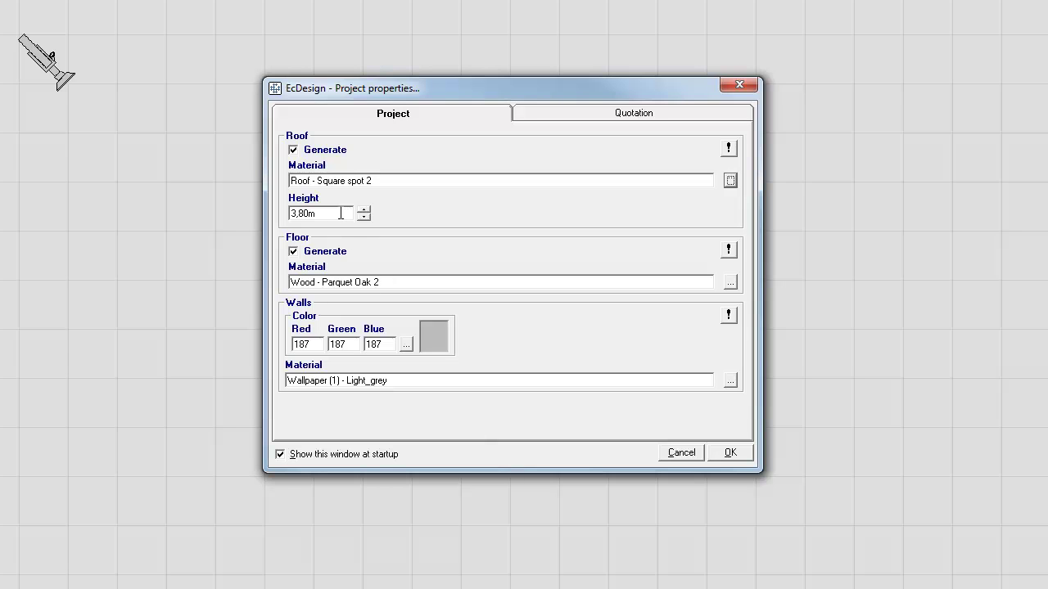
Step: Change the roof height from 3,80m to 5,20m
{"action": "left_click_drag", "start_coordinate": [341, 212], "coordinate": [215, 218]}
{"action": "type", "text": "5,2"}
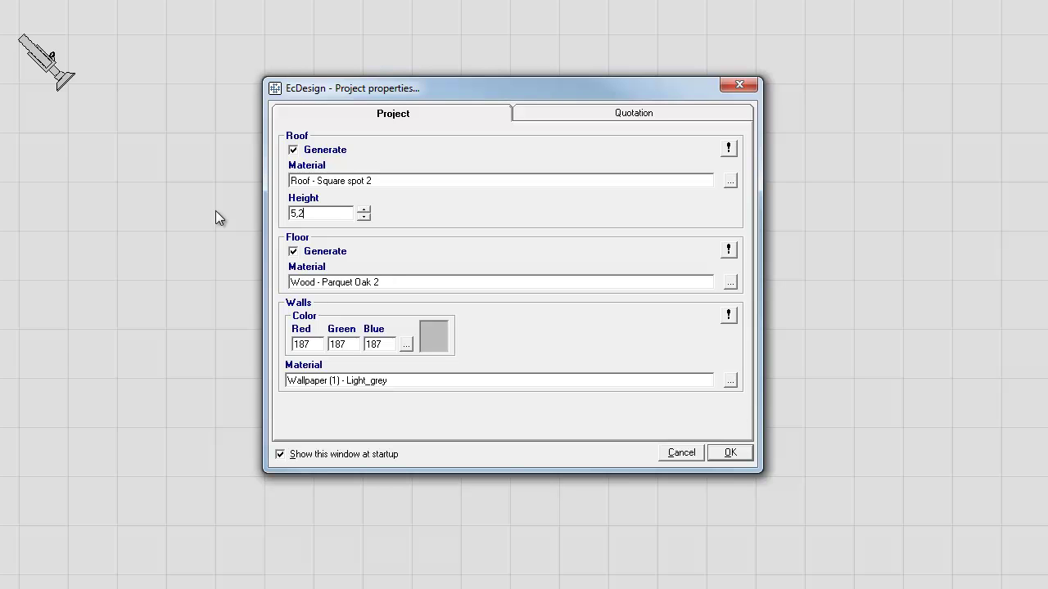
{"action": "left_click", "coordinate": [732, 152]}
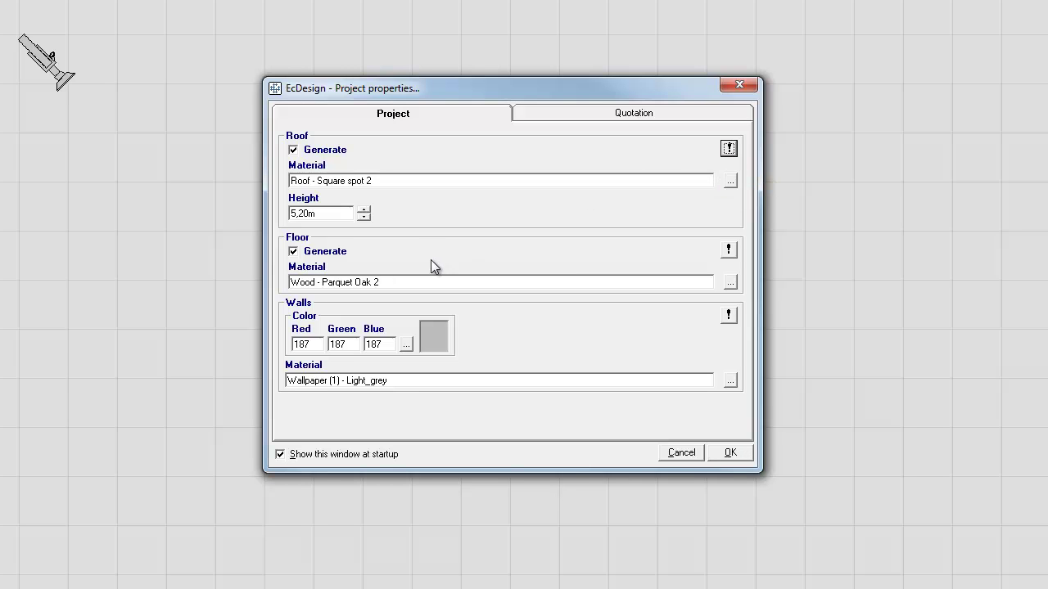
Step: Replace the Parquet Oak 2 floor with Industrial flooring Concrete light
{"action": "left_click", "coordinate": [730, 282]}
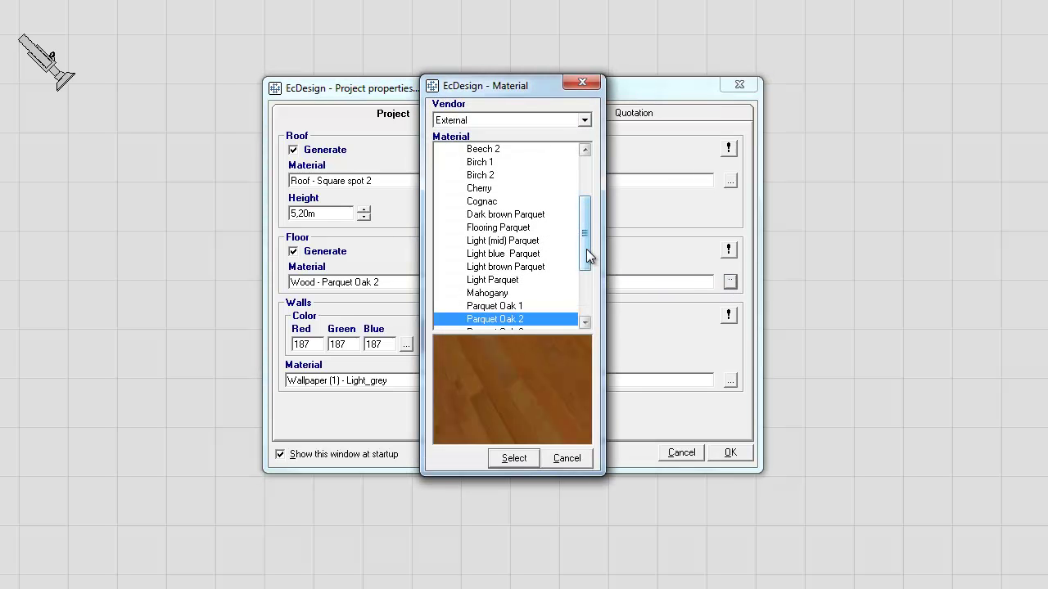
{"action": "left_click_drag", "start_coordinate": [586, 249], "coordinate": [585, 214]}
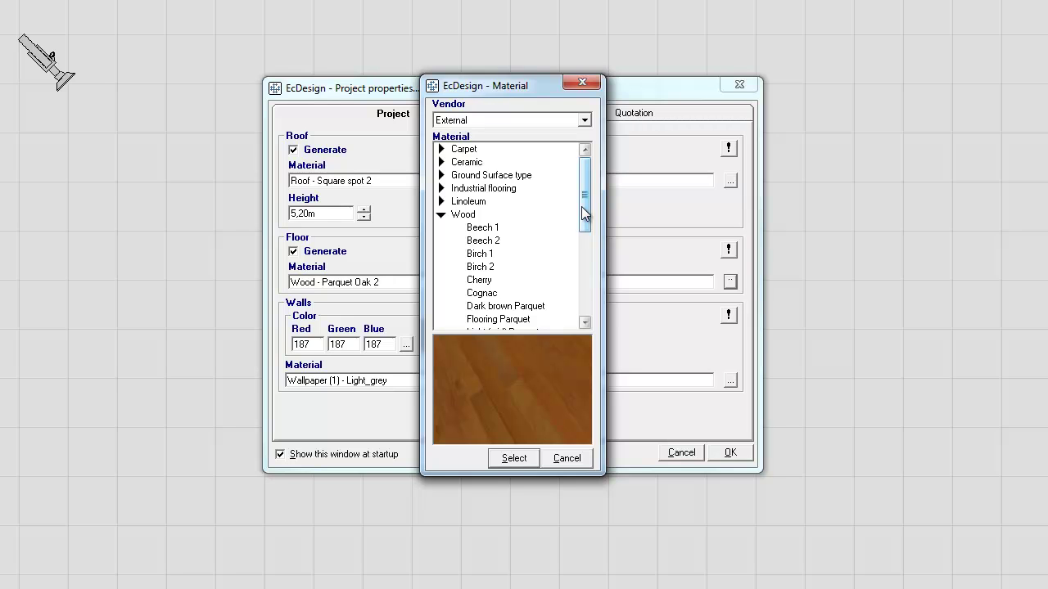
{"action": "double_click", "coordinate": [470, 189]}
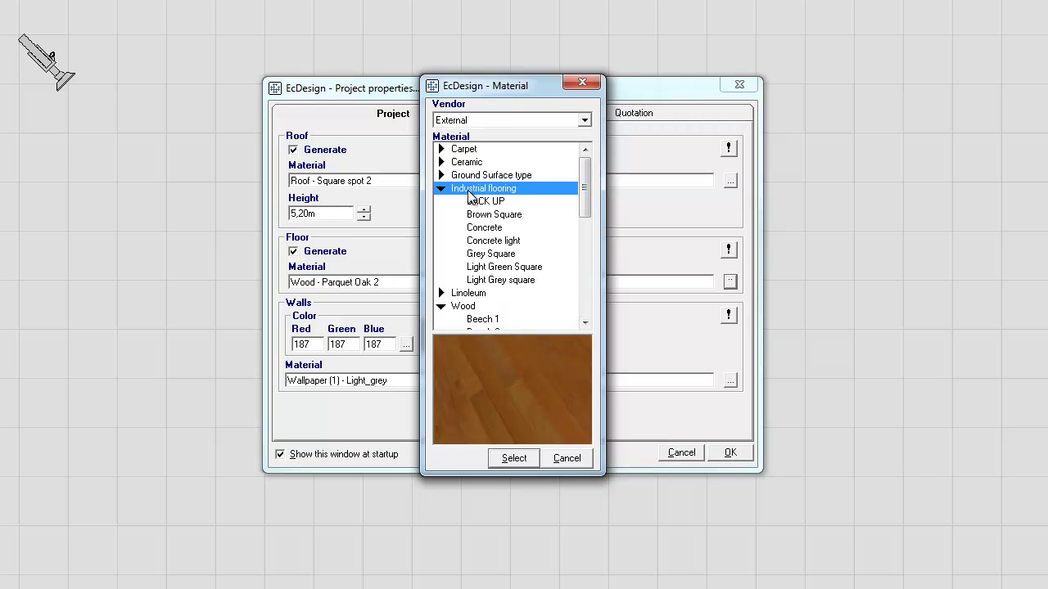
{"action": "left_click", "coordinate": [481, 244]}
{"action": "left_click", "coordinate": [509, 458]}
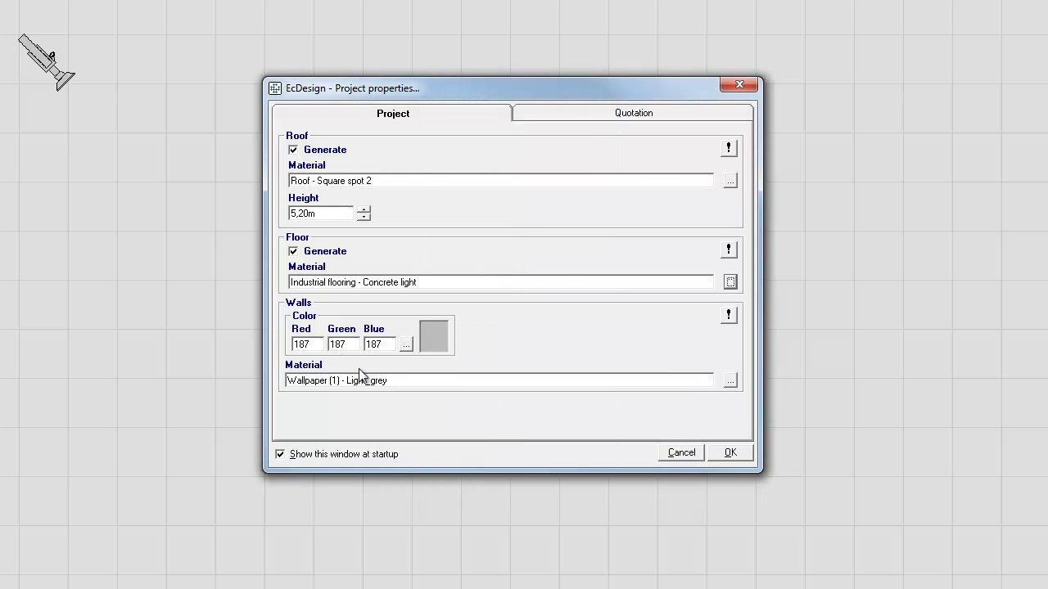
Step: Try a custom wall colour in the colour spectrum, then discard it
{"action": "left_click", "coordinate": [435, 343]}
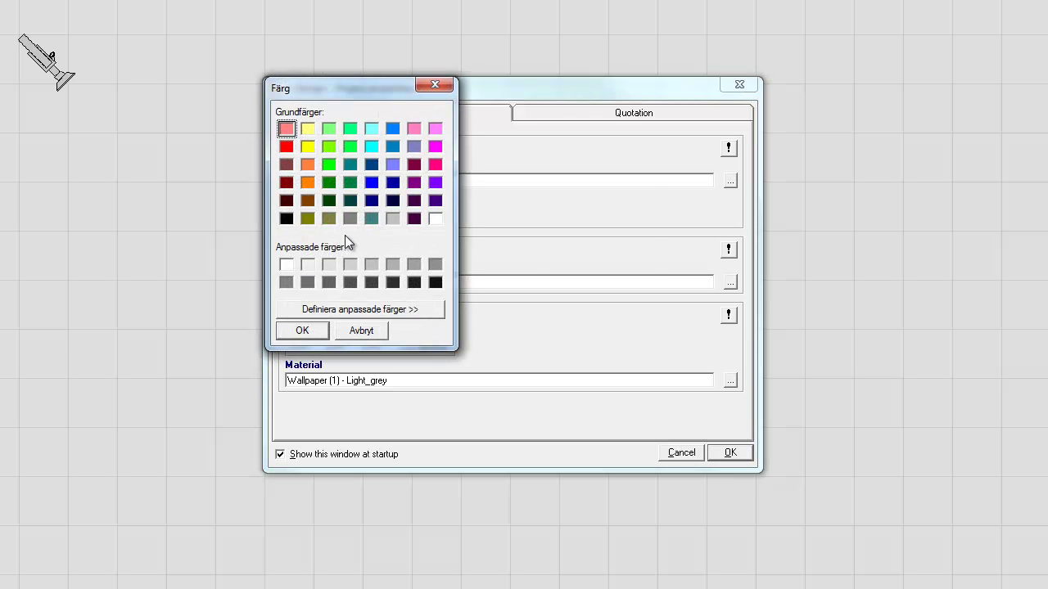
{"action": "left_click", "coordinate": [391, 309]}
{"action": "left_click_drag", "start_coordinate": [478, 209], "coordinate": [520, 158]}
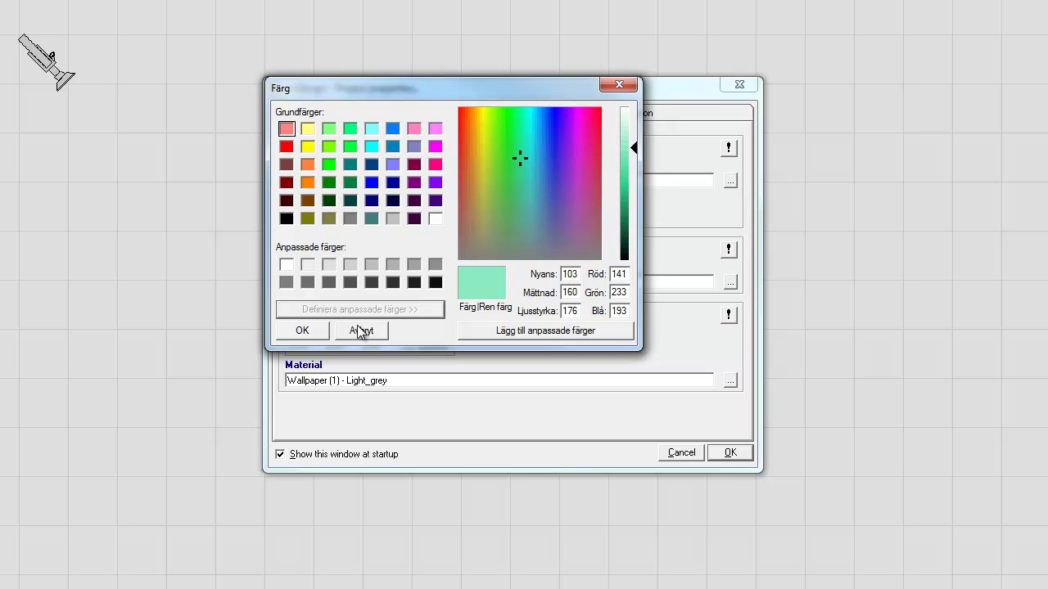
{"action": "left_click", "coordinate": [357, 331]}
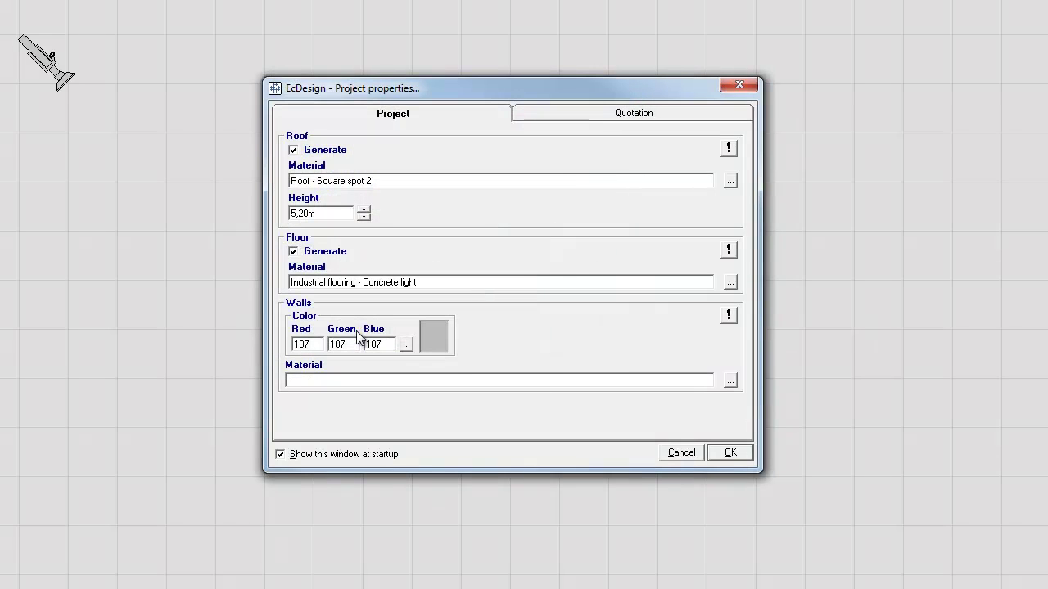
Step: Set the walls to Wallpaper (1) Light_grey and accept the project properties
{"action": "left_click", "coordinate": [729, 380]}
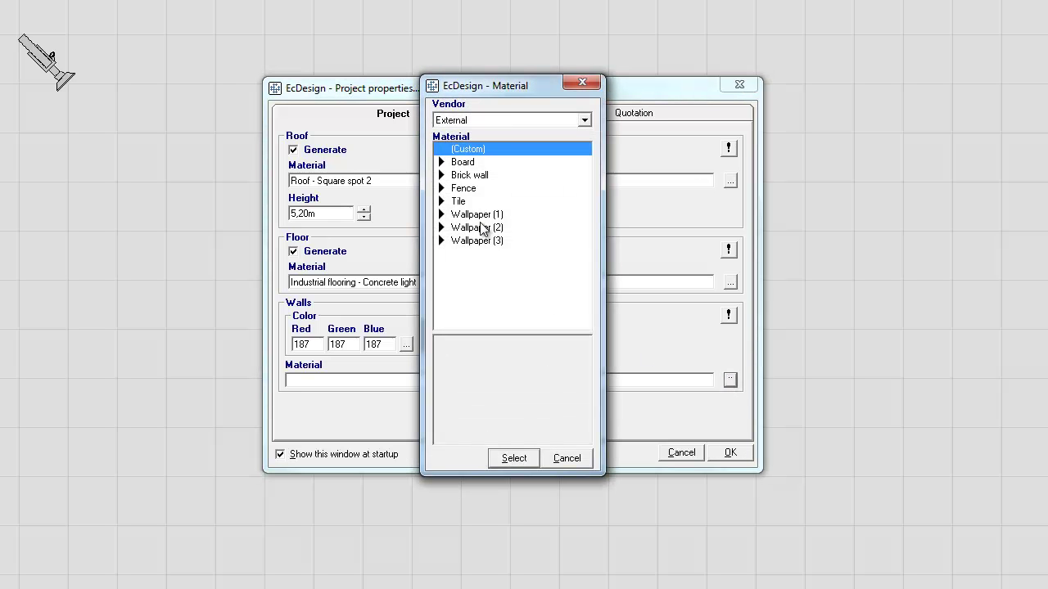
{"action": "double_click", "coordinate": [479, 215]}
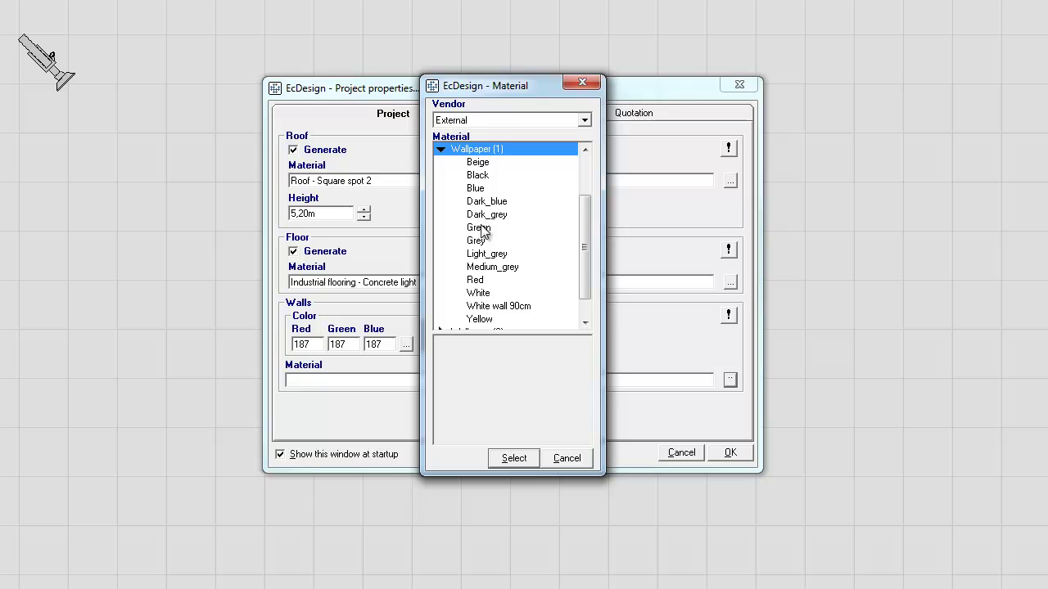
{"action": "left_click", "coordinate": [486, 255]}
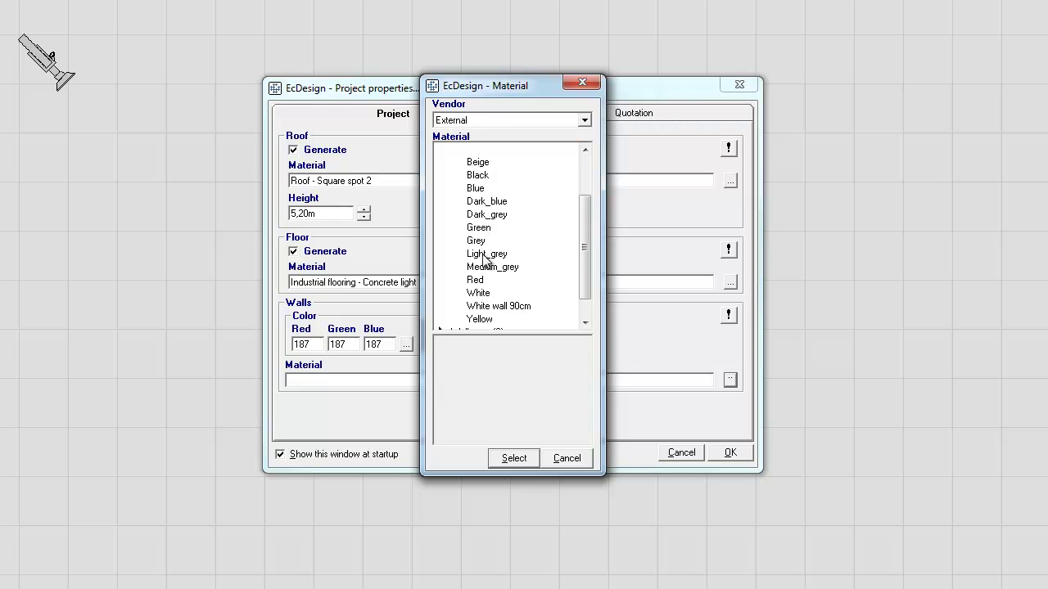
{"action": "left_click", "coordinate": [514, 458]}
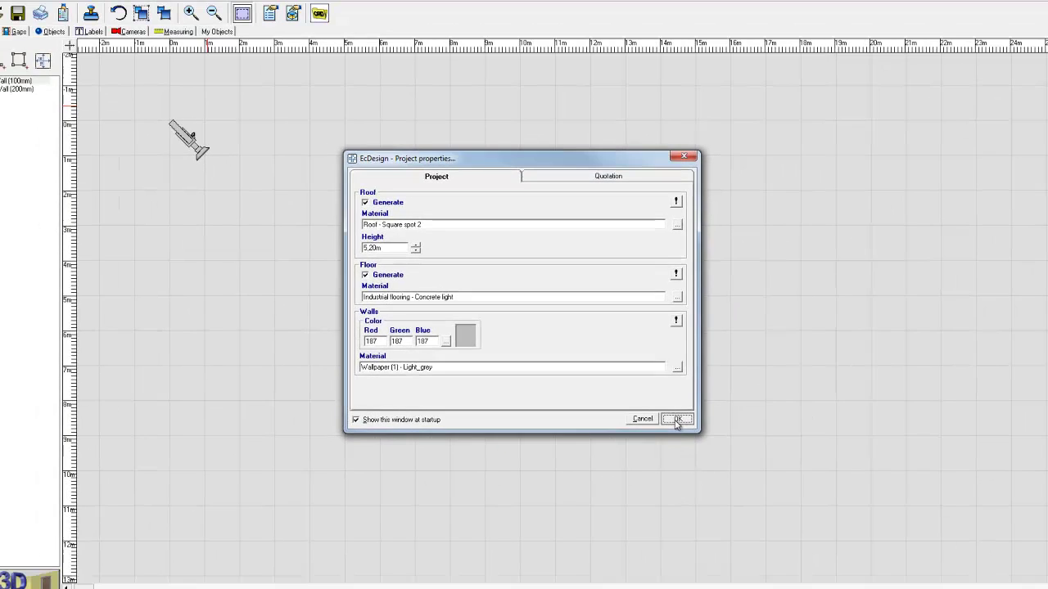
{"action": "left_click", "coordinate": [730, 452]}
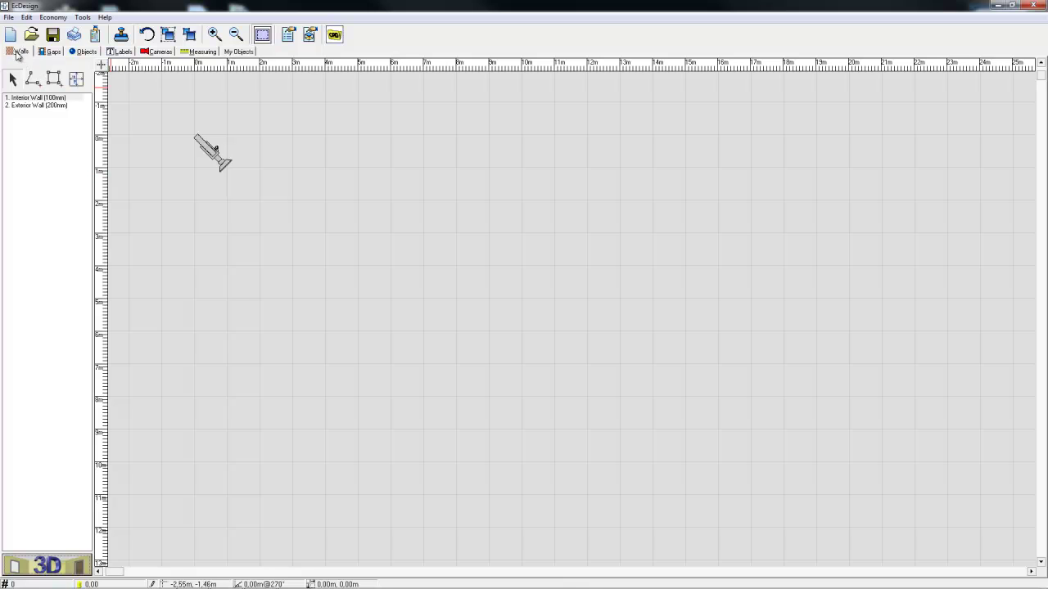
Step: Draw a 26,00m by 15,00m rectangle of 200mm exterior walls from the 0m corner
{"action": "left_click", "coordinate": [55, 84]}
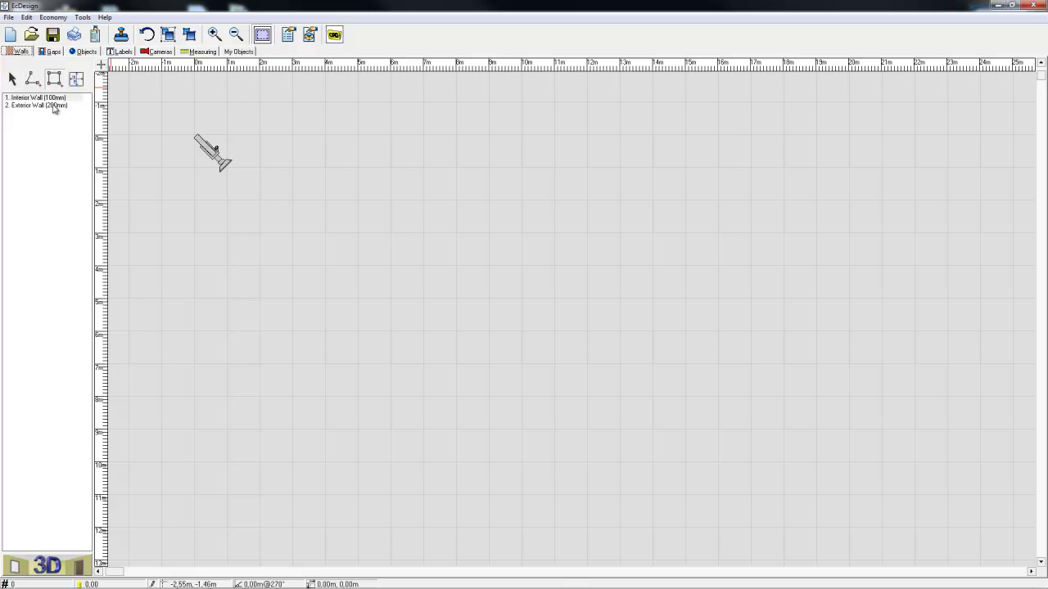
{"action": "left_click", "coordinate": [55, 106]}
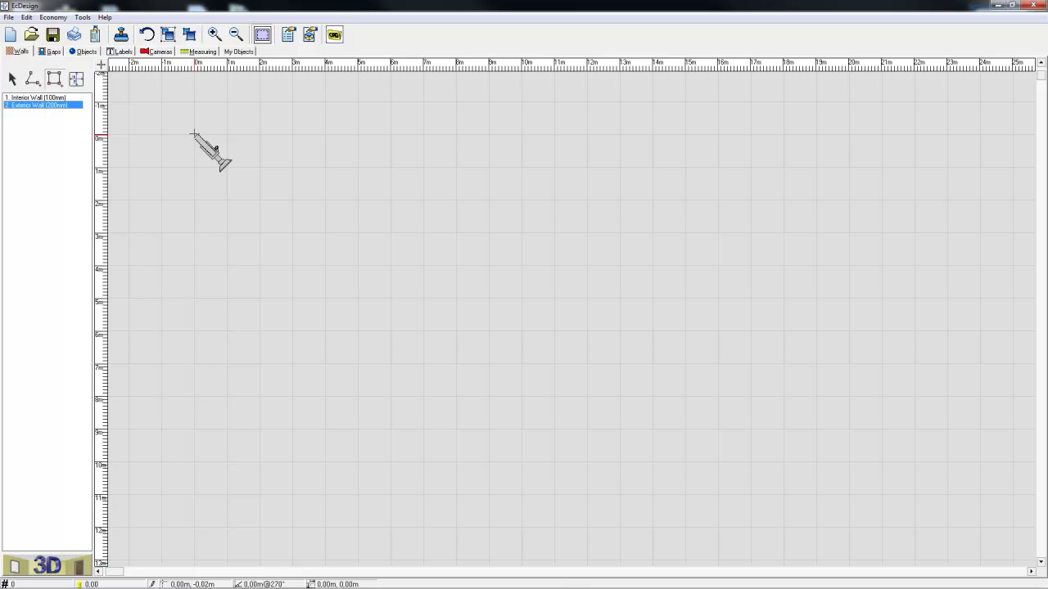
{"action": "left_click", "coordinate": [194, 133]}
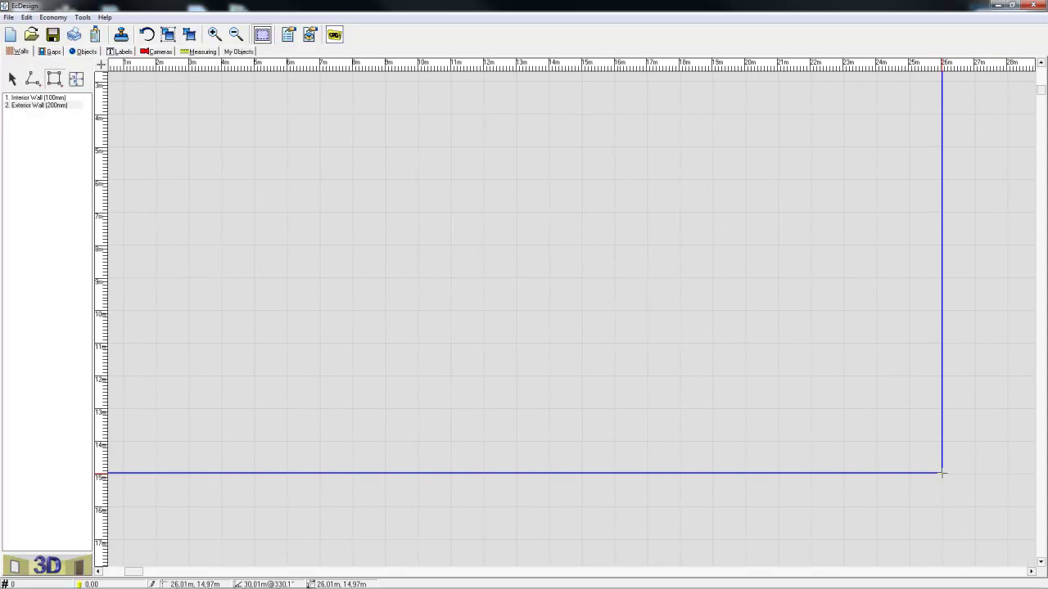
{"action": "left_click", "coordinate": [941, 474]}
{"action": "scroll", "coordinate": [540, 350], "scroll_direction": "down", "scroll_amount": 2}
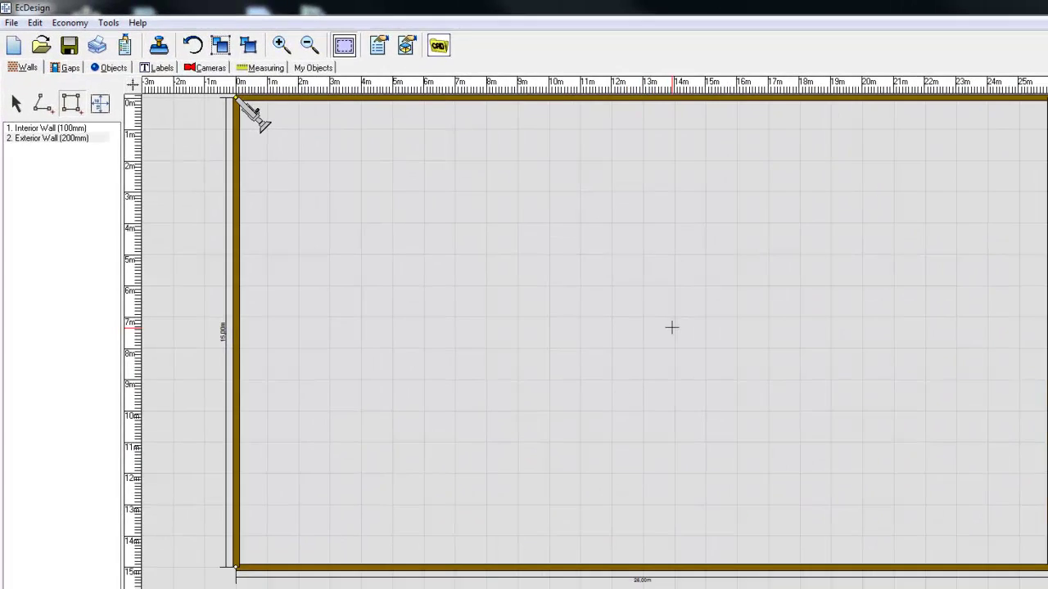
{"action": "scroll", "coordinate": [688, 365], "scroll_direction": "down", "scroll_amount": 3}
{"action": "scroll", "coordinate": [477, 384], "scroll_direction": "up", "scroll_amount": 3}
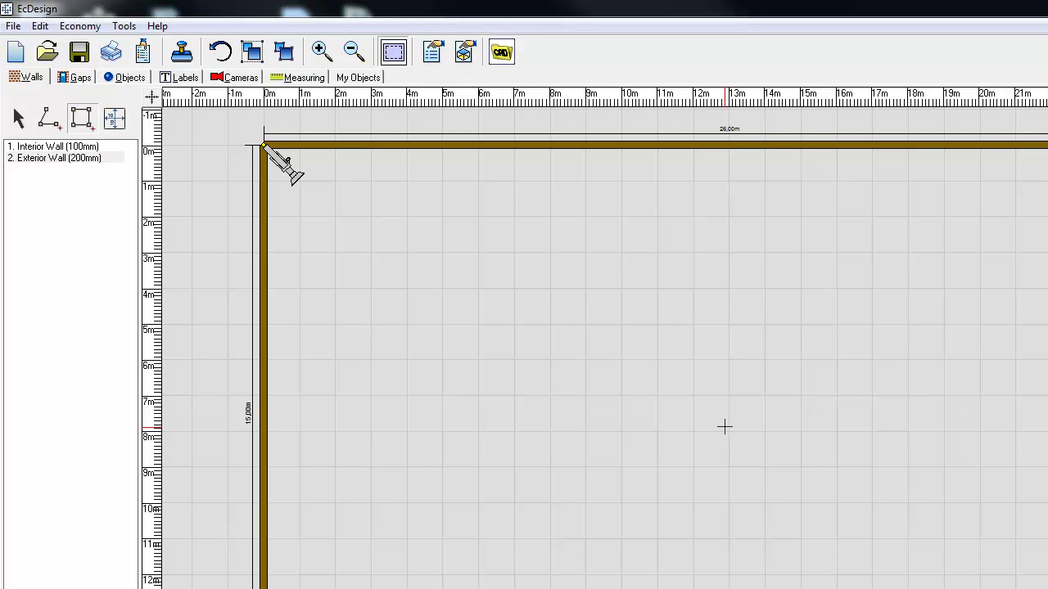
Step: Add Window 3000x5000 and the GarageD W4m_a exterior door from the catalogue, then close it
{"action": "left_click", "coordinate": [78, 78]}
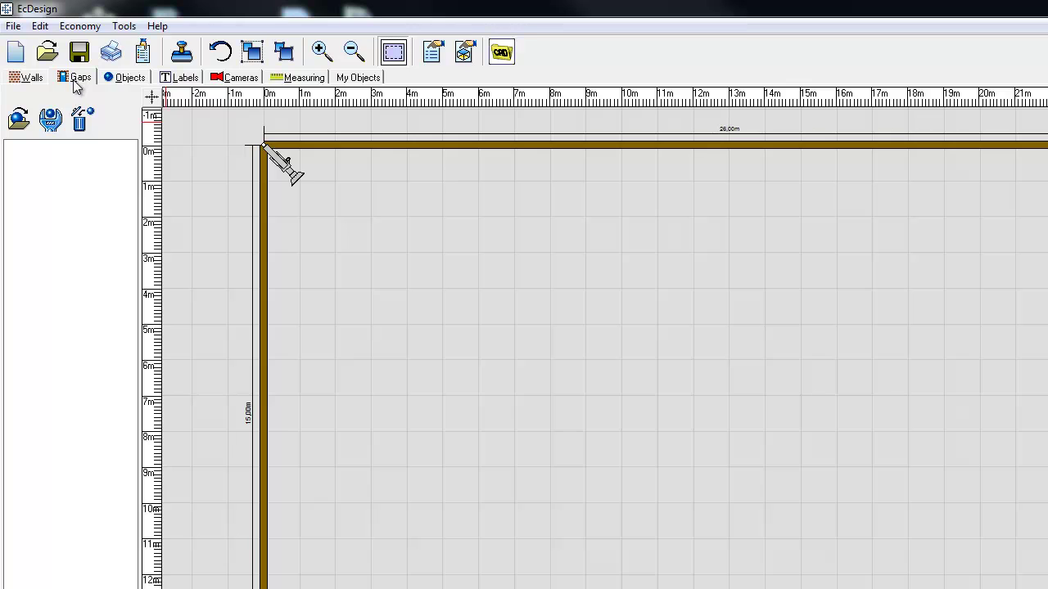
{"action": "left_click", "coordinate": [19, 120]}
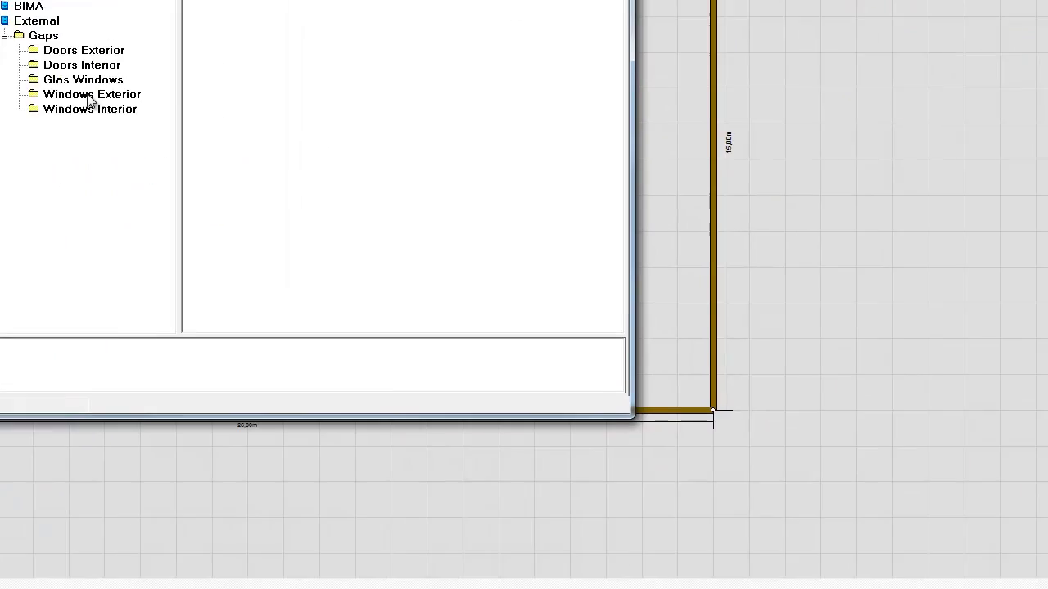
{"action": "left_click", "coordinate": [496, 324]}
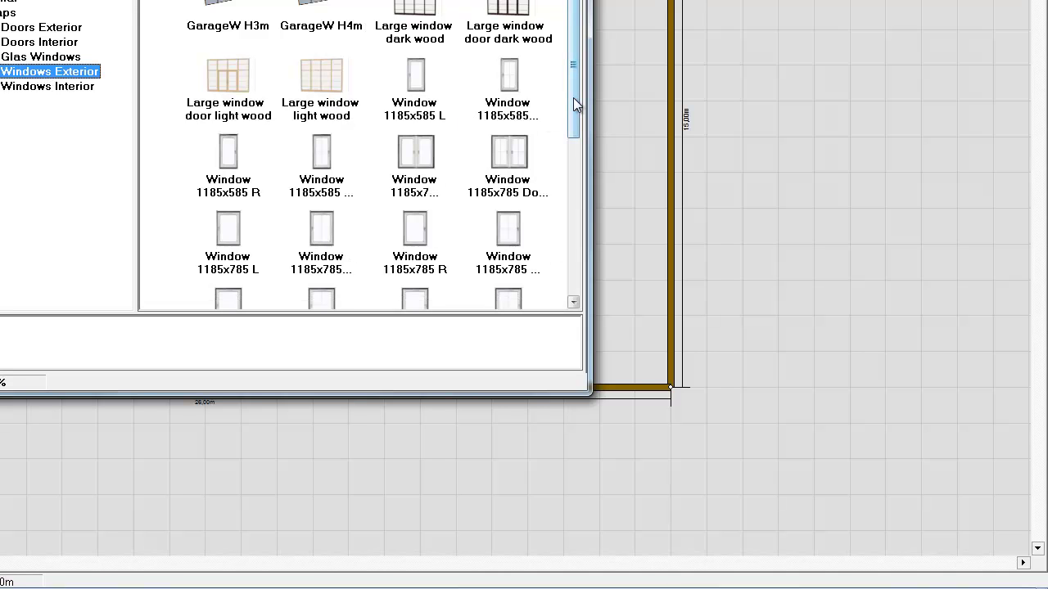
{"action": "left_click_drag", "start_coordinate": [573, 98], "coordinate": [580, 214]}
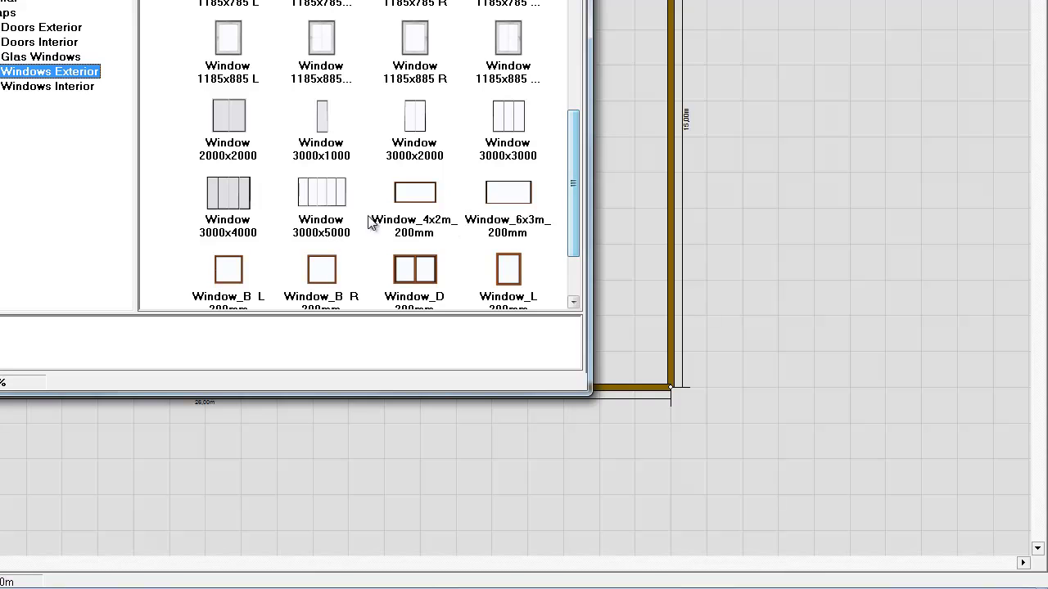
{"action": "left_click", "coordinate": [311, 201]}
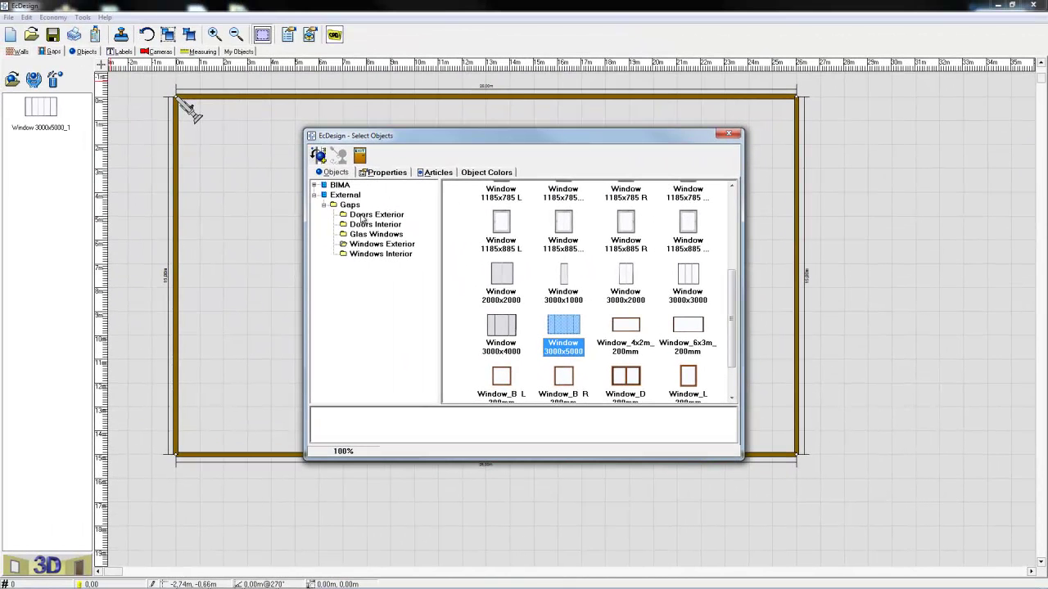
{"action": "left_click", "coordinate": [367, 217]}
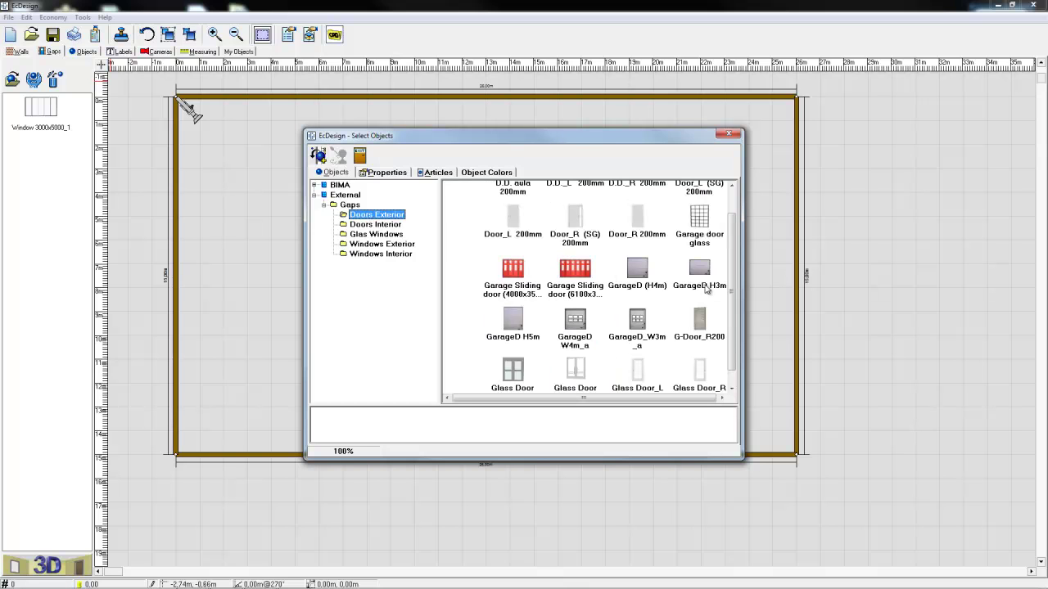
{"action": "left_click", "coordinate": [576, 321]}
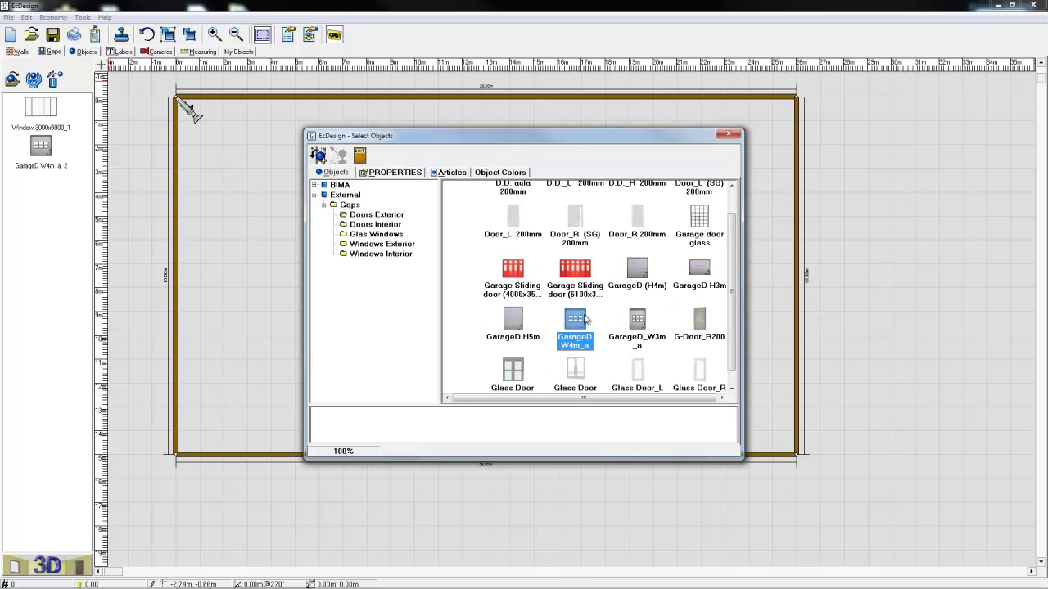
{"action": "left_click", "coordinate": [728, 134]}
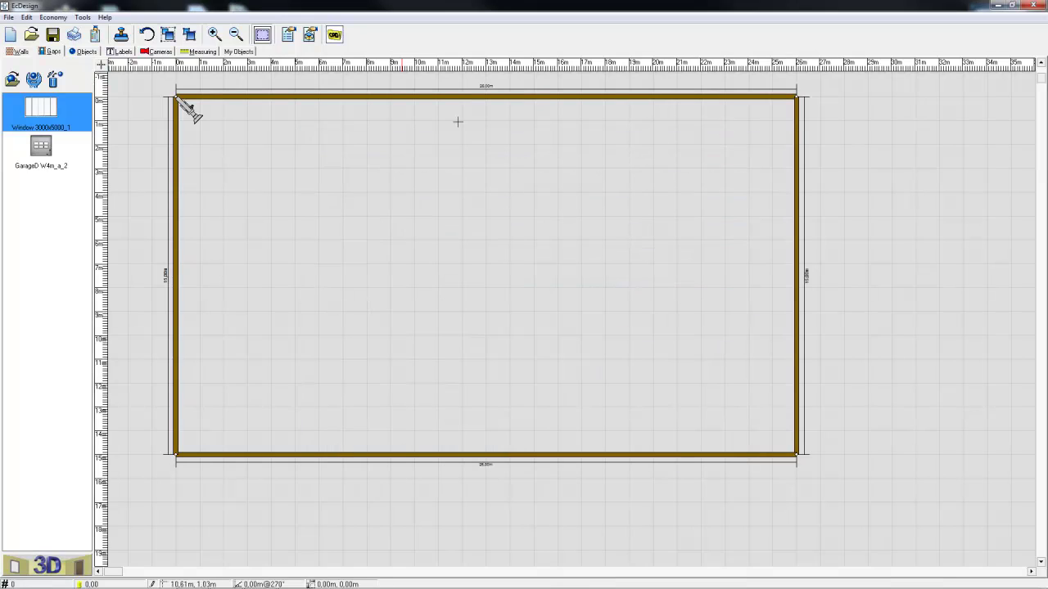
Step: Place three GarageD W4m_a garage doors along the bottom wall
{"action": "left_click", "coordinate": [51, 160]}
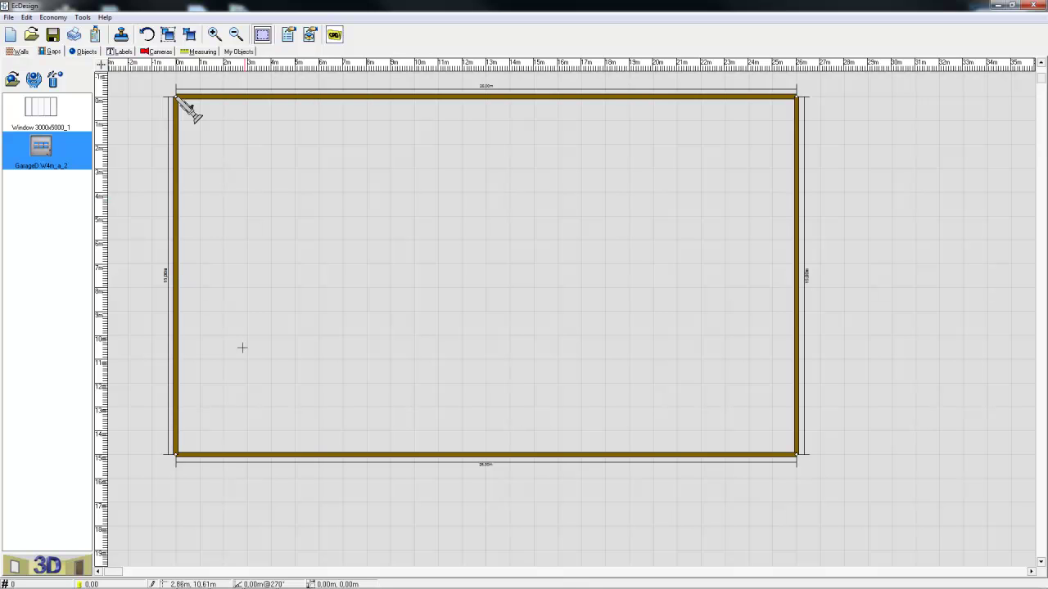
{"action": "left_click", "coordinate": [315, 454]}
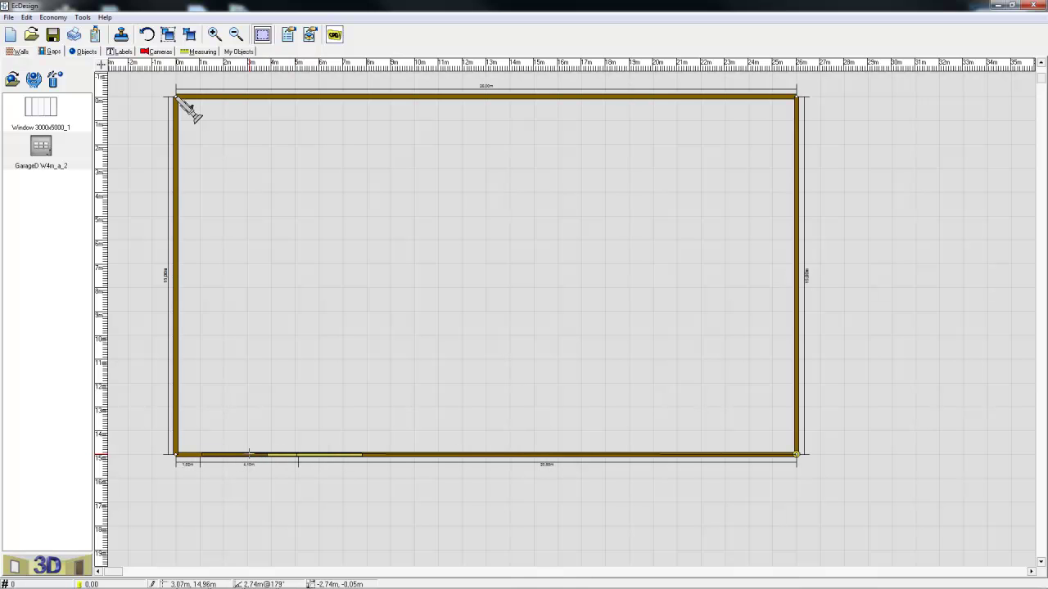
{"action": "left_click", "coordinate": [250, 454]}
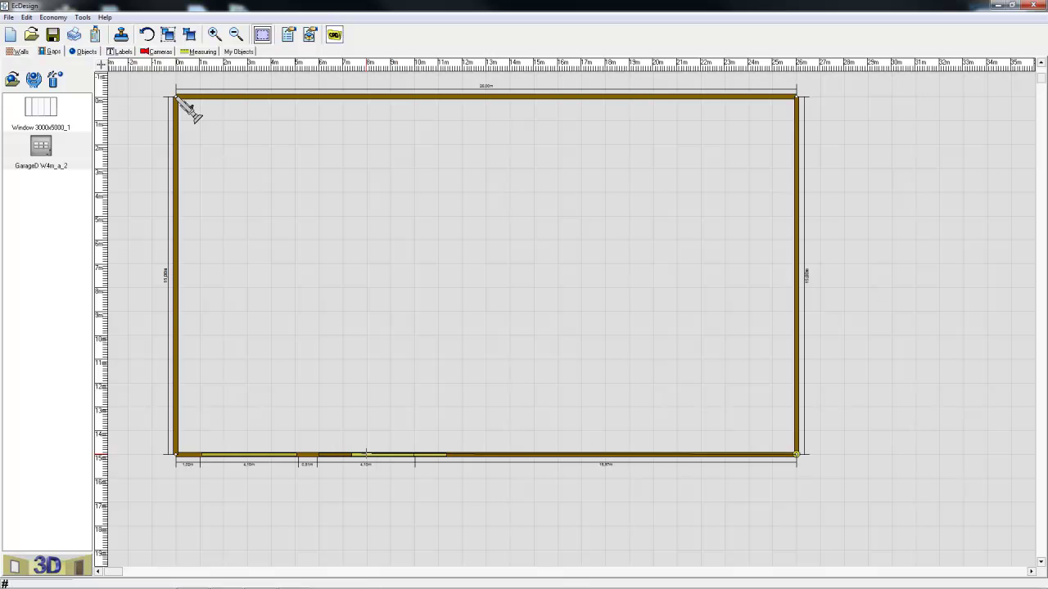
{"action": "left_click", "coordinate": [362, 453]}
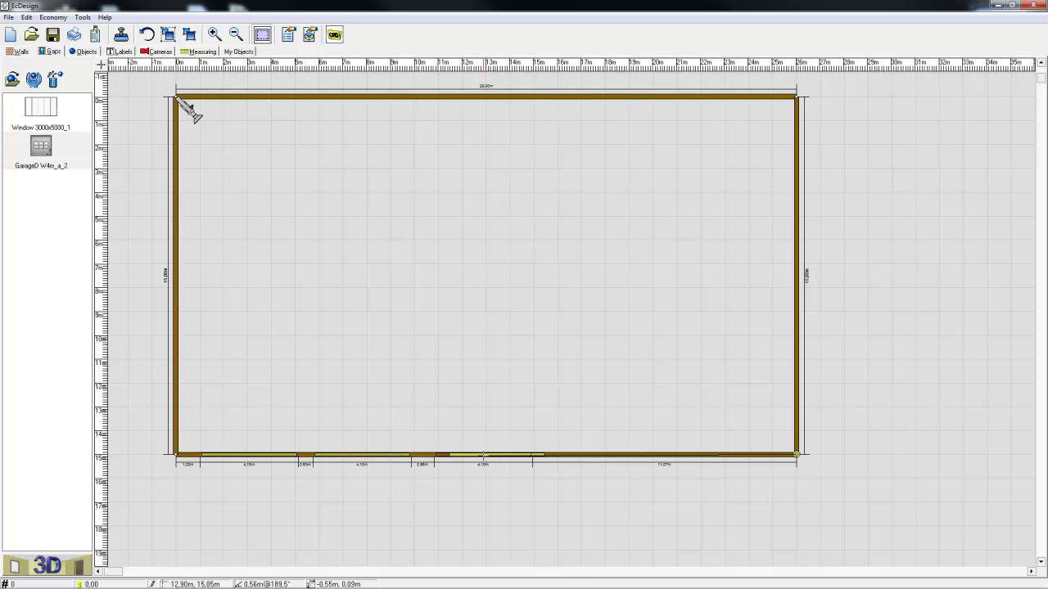
{"action": "left_click", "coordinate": [482, 453]}
Step: Place two Window 3000x5000 units along the left wall
{"action": "left_click", "coordinate": [41, 115]}
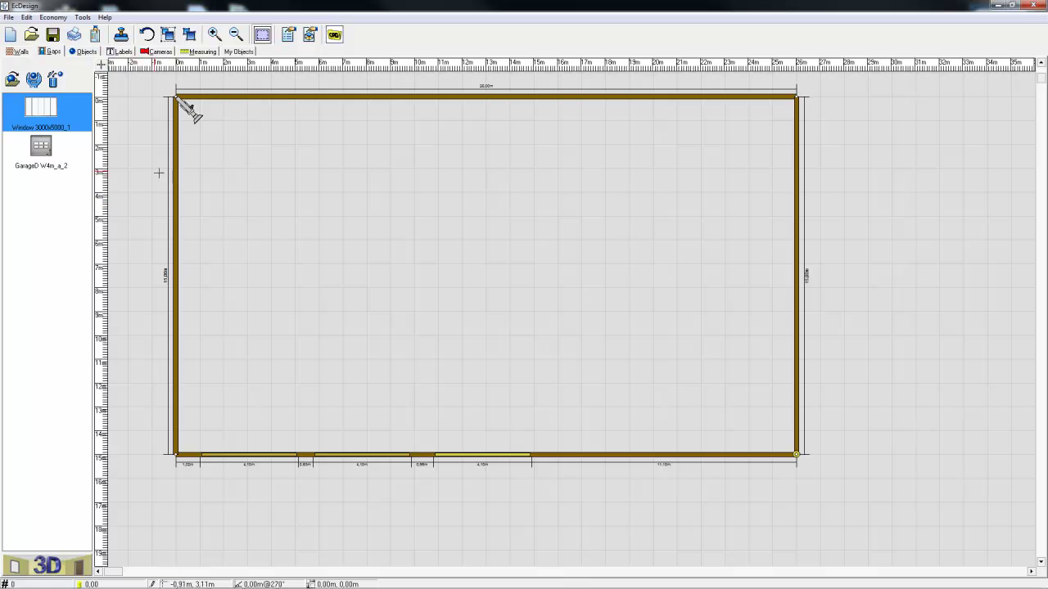
{"action": "left_click", "coordinate": [176, 166]}
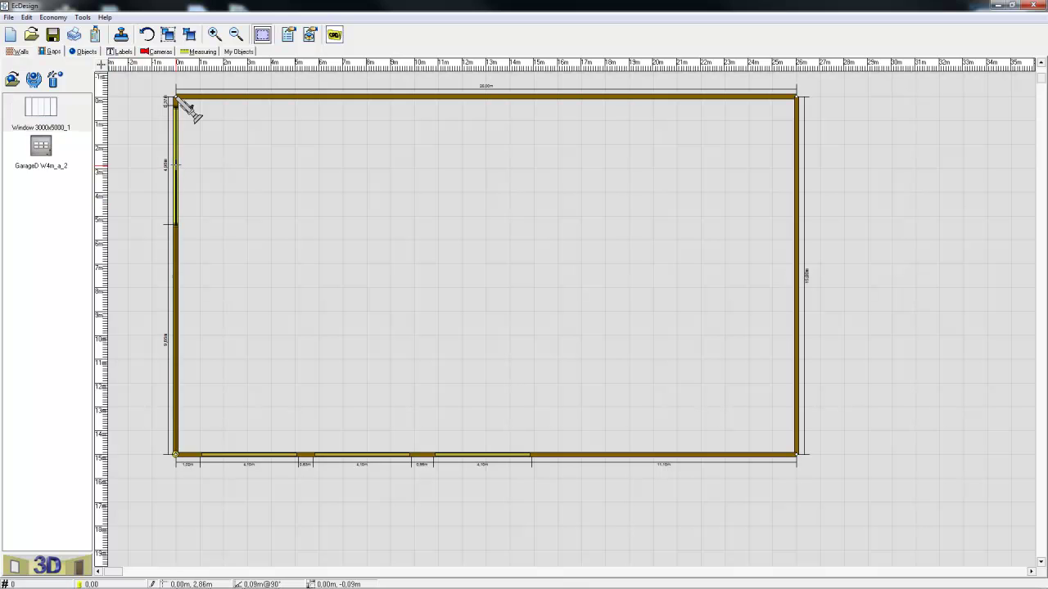
{"action": "left_click", "coordinate": [189, 438]}
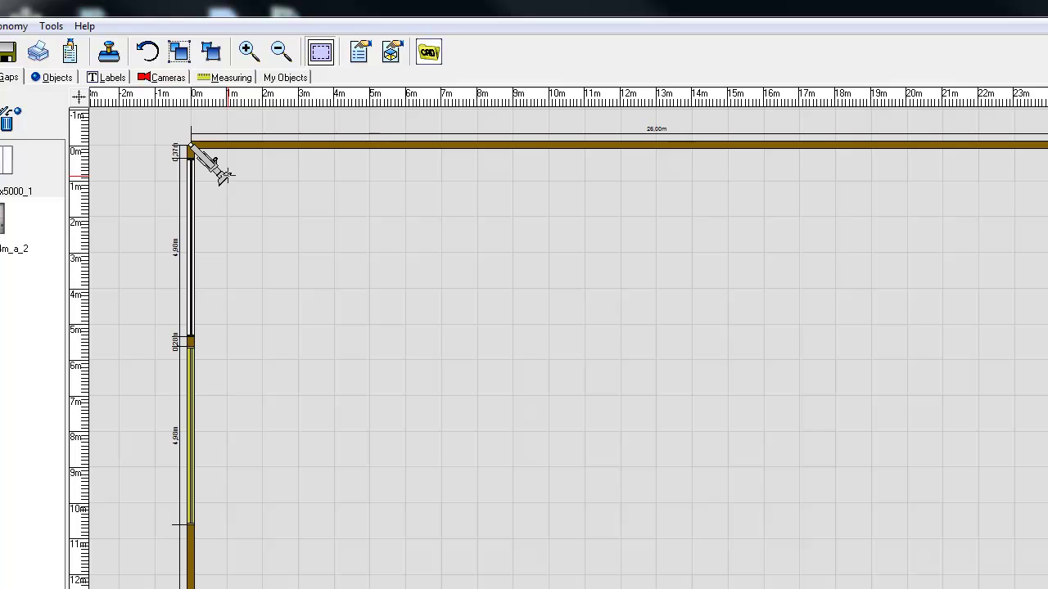
Step: Move the camera to the room centre, turn it toward the garage doors, and launch 3D
{"action": "left_click", "coordinate": [54, 77]}
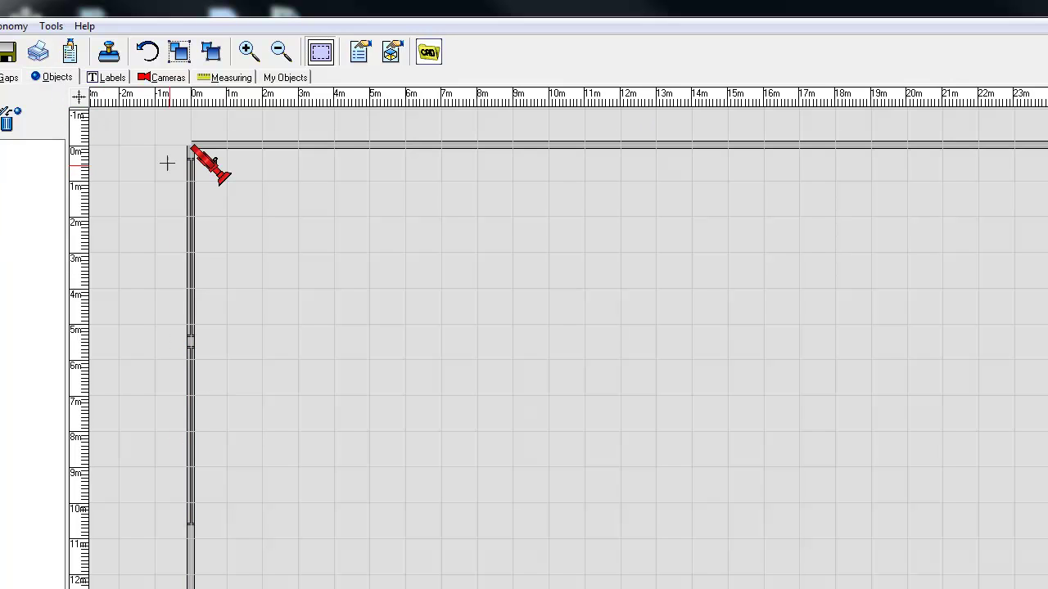
{"action": "left_click_drag", "start_coordinate": [209, 166], "coordinate": [795, 341]}
{"action": "left_click_drag", "start_coordinate": [793, 278], "coordinate": [903, 588]}
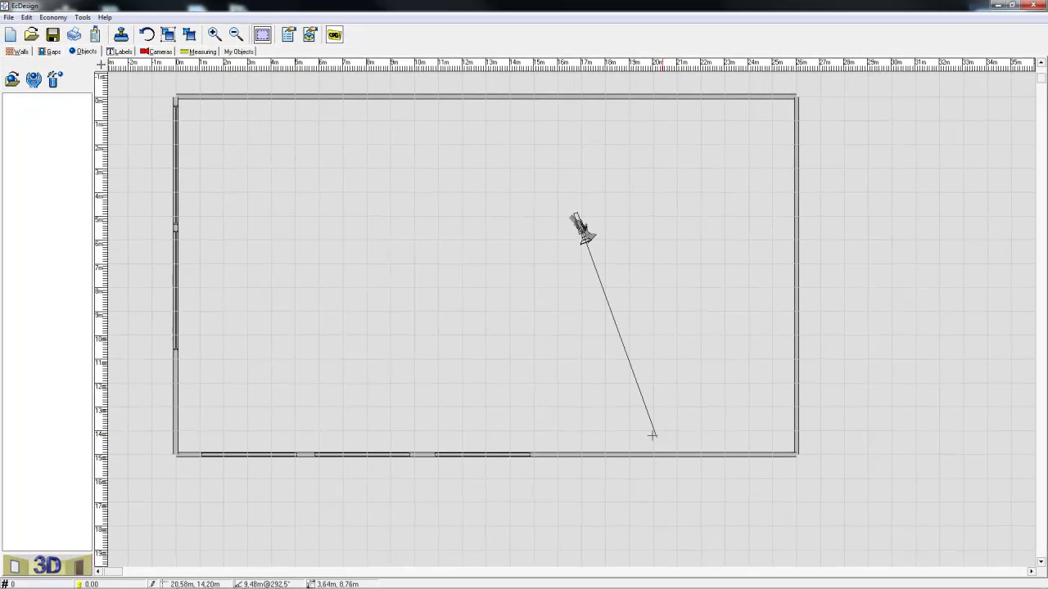
{"action": "left_click_drag", "start_coordinate": [652, 435], "coordinate": [581, 382]}
{"action": "left_click", "coordinate": [435, 341]}
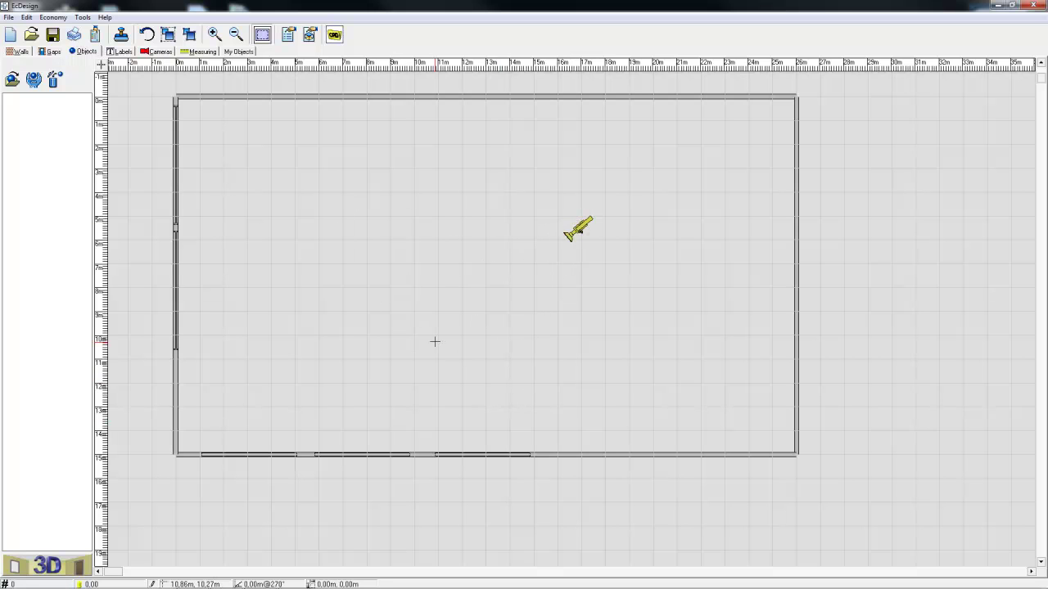
{"action": "left_click", "coordinate": [57, 569]}
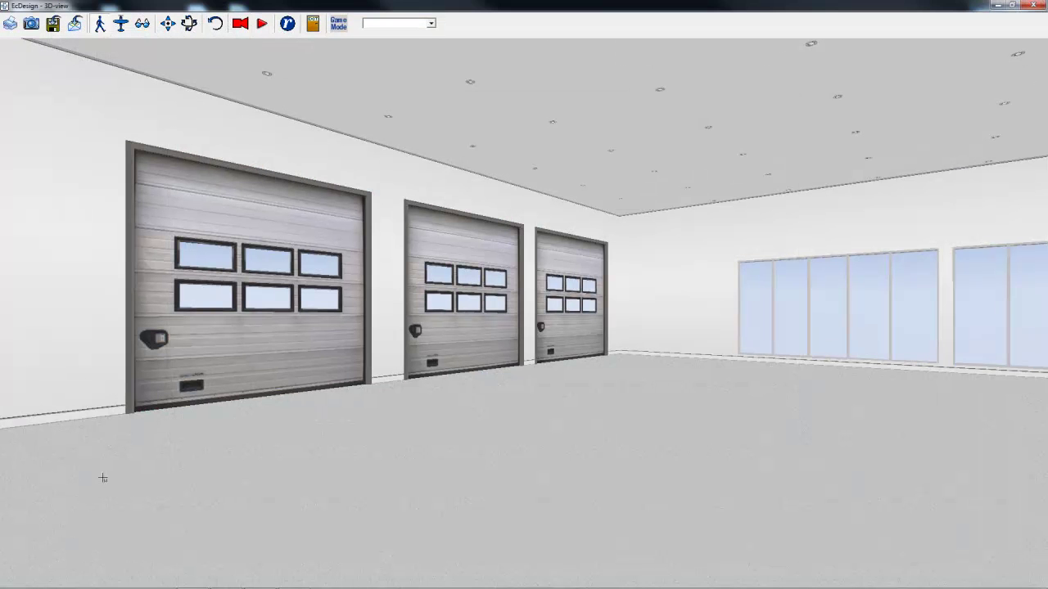
{"action": "left_click_drag", "start_coordinate": [110, 484], "coordinate": [30, 460]}
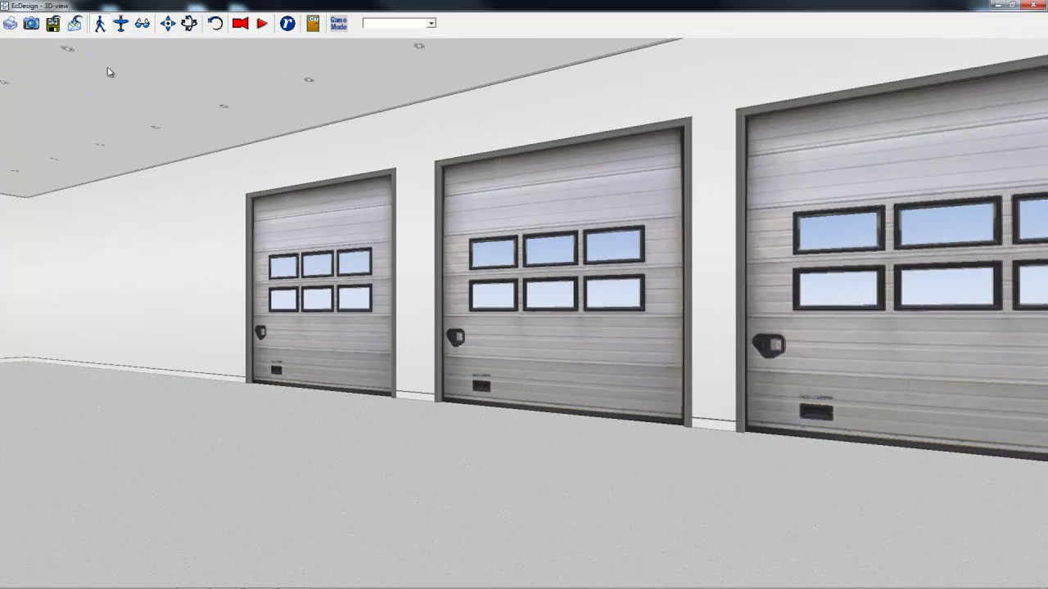
{"action": "left_click", "coordinate": [189, 23]}
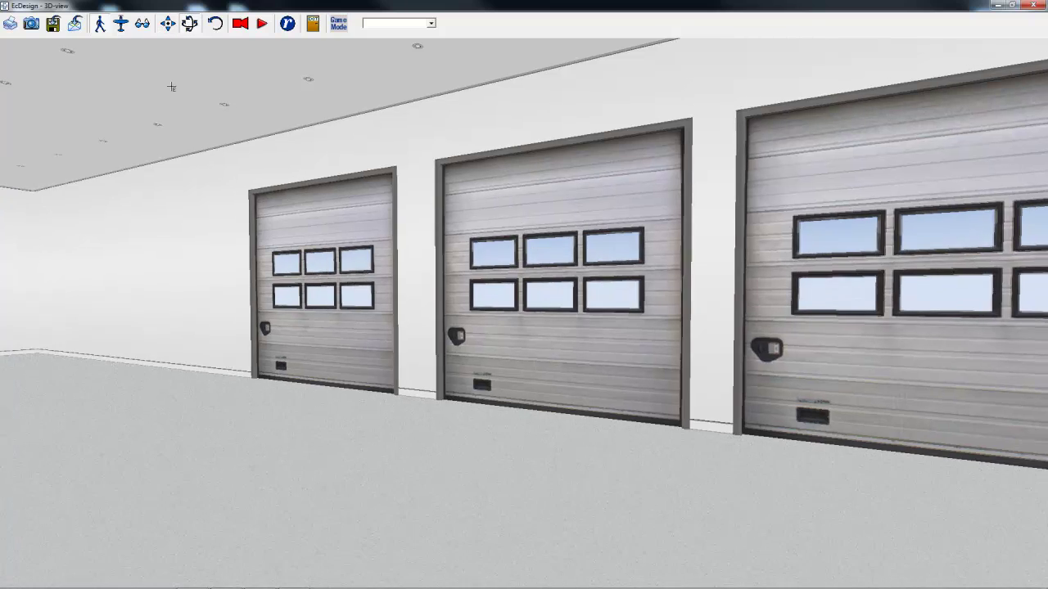
{"action": "left_click", "coordinate": [120, 23]}
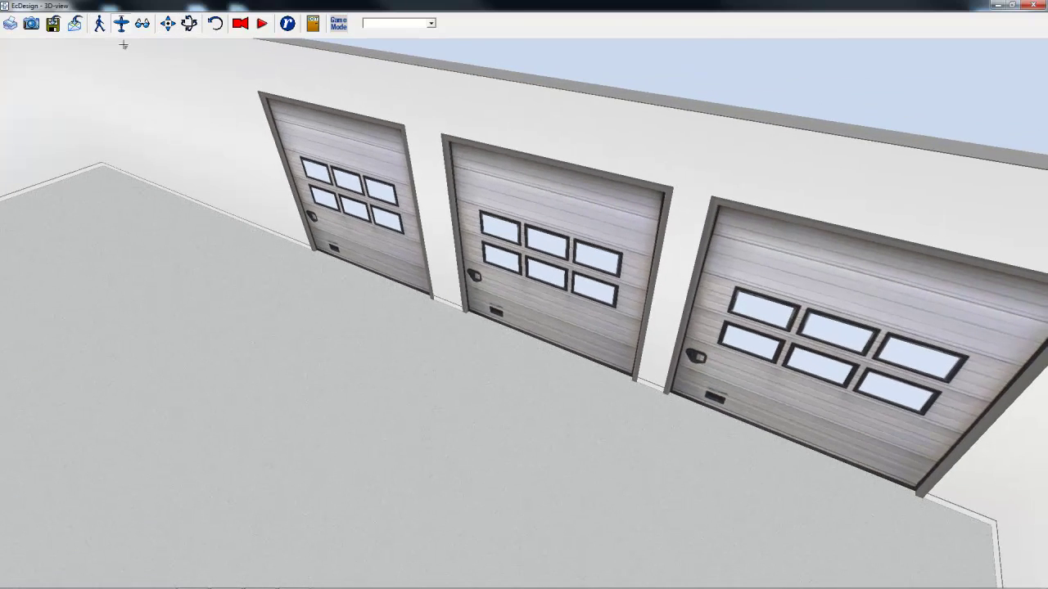
{"action": "left_click_drag", "start_coordinate": [120, 118], "coordinate": [147, 149]}
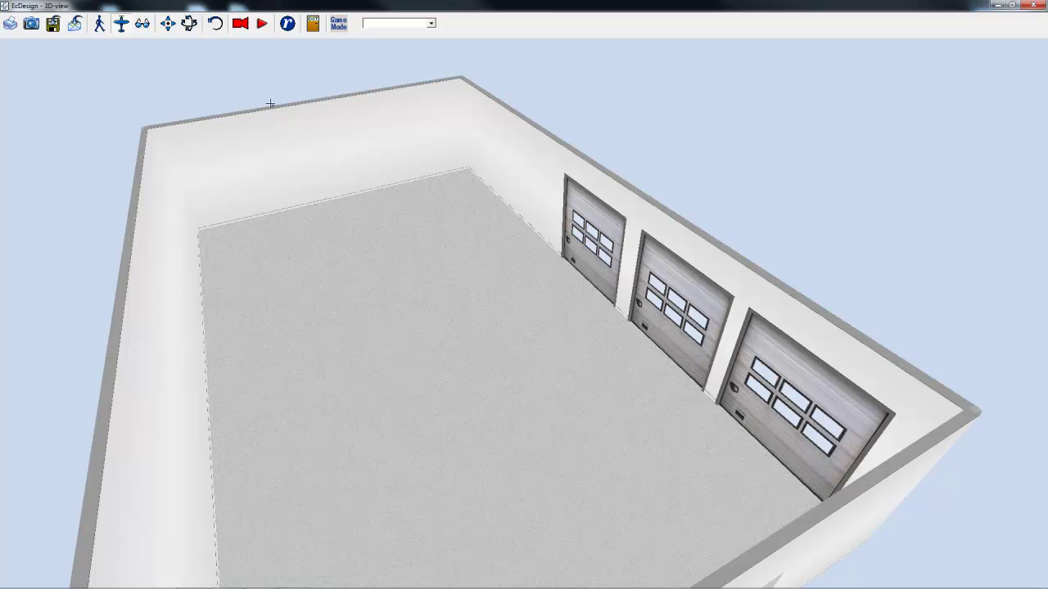
{"action": "left_click", "coordinate": [312, 29]}
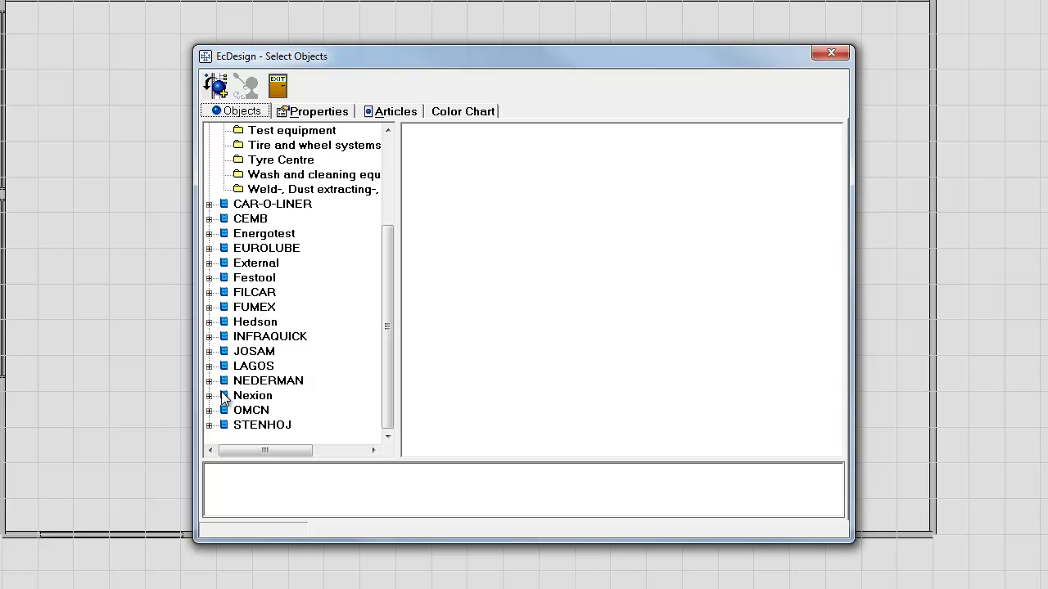
Step: Add the STENHOJ Major 4026-42 (L) lift from the catalogue
{"action": "left_click", "coordinate": [211, 425]}
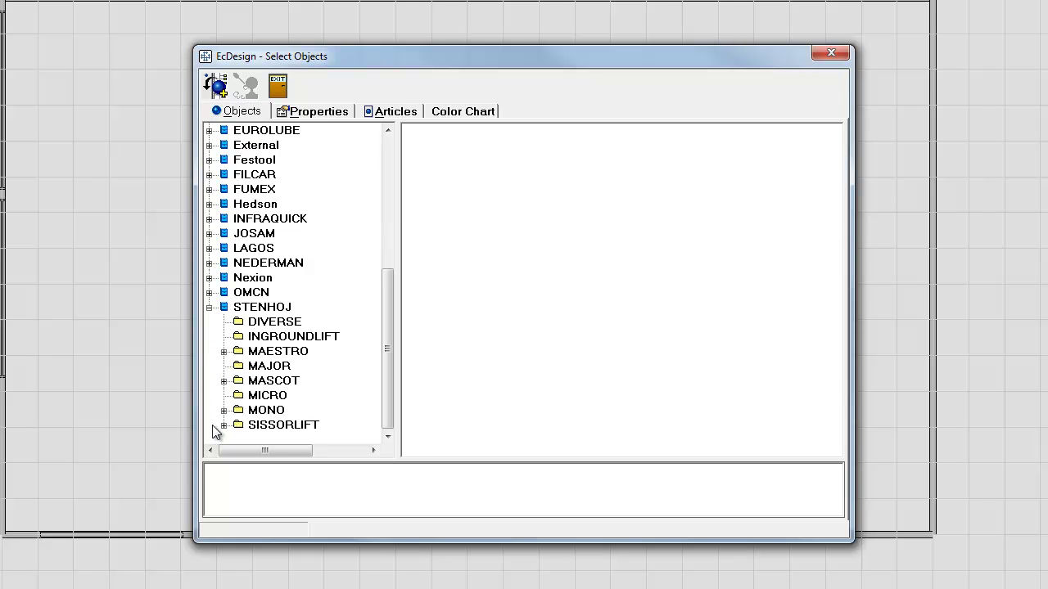
{"action": "left_click", "coordinate": [286, 369]}
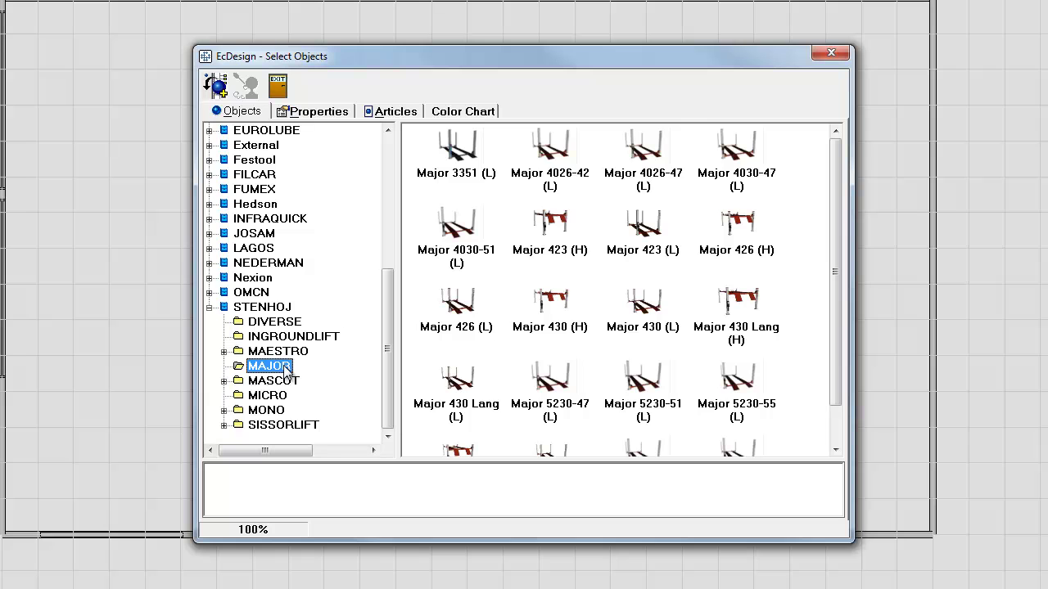
{"action": "key", "text": "Tab"}
{"action": "left_click", "coordinate": [565, 156]}
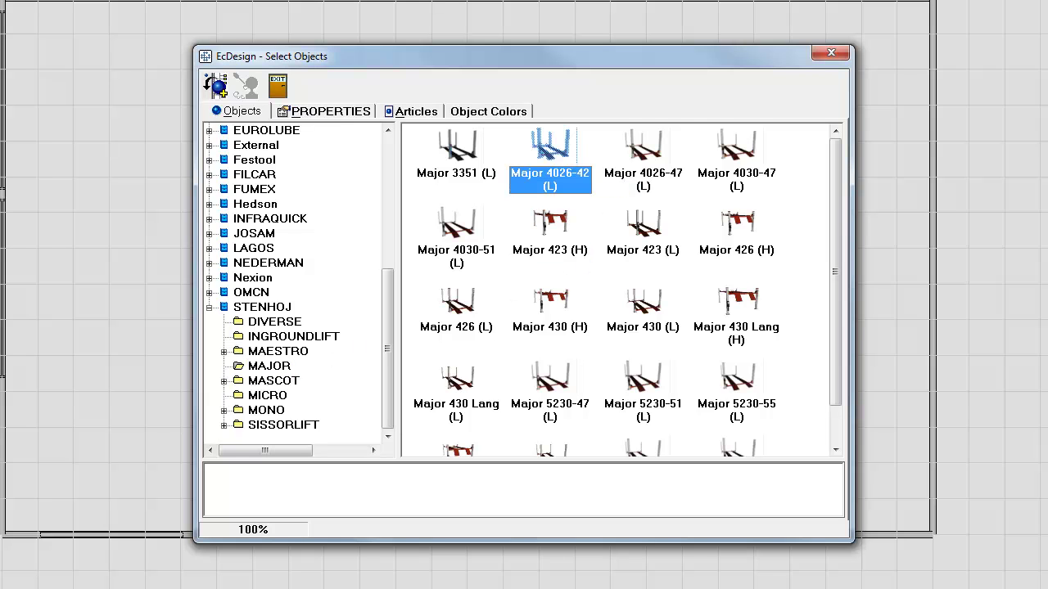
Step: Add the Mascot 3311 (L) lift and close the catalogue
{"action": "left_click", "coordinate": [274, 369]}
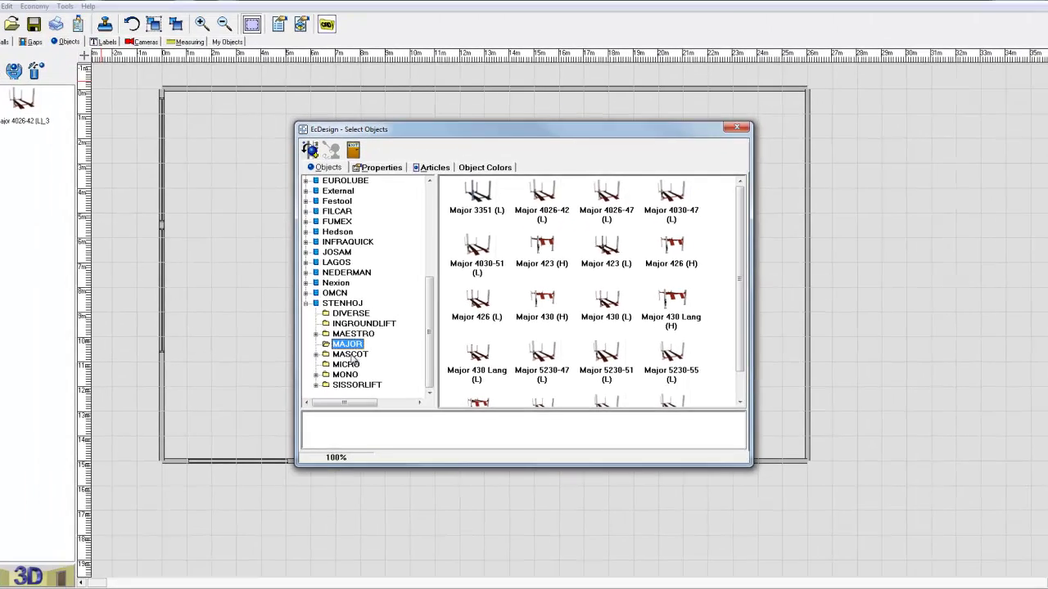
{"action": "left_click", "coordinate": [275, 381]}
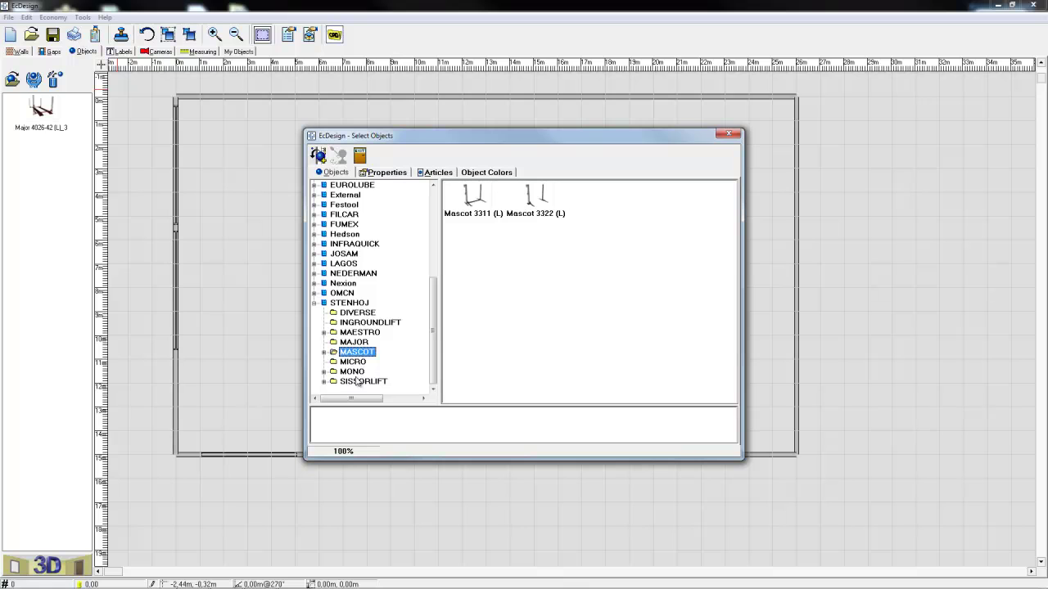
{"action": "left_click", "coordinate": [357, 361]}
{"action": "left_click", "coordinate": [363, 353]}
{"action": "left_click", "coordinate": [464, 201]}
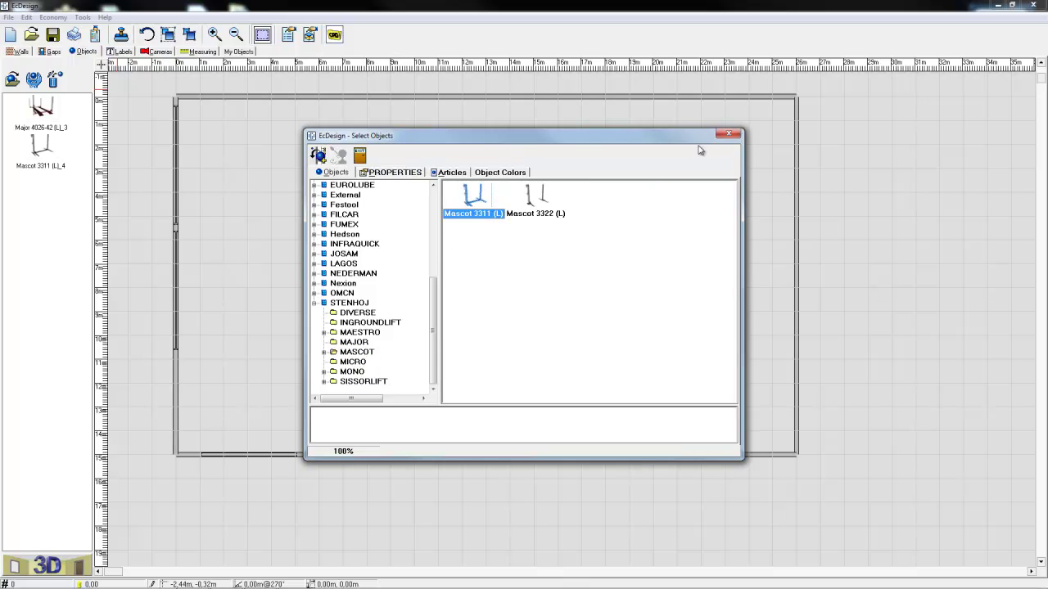
{"action": "left_click", "coordinate": [728, 134]}
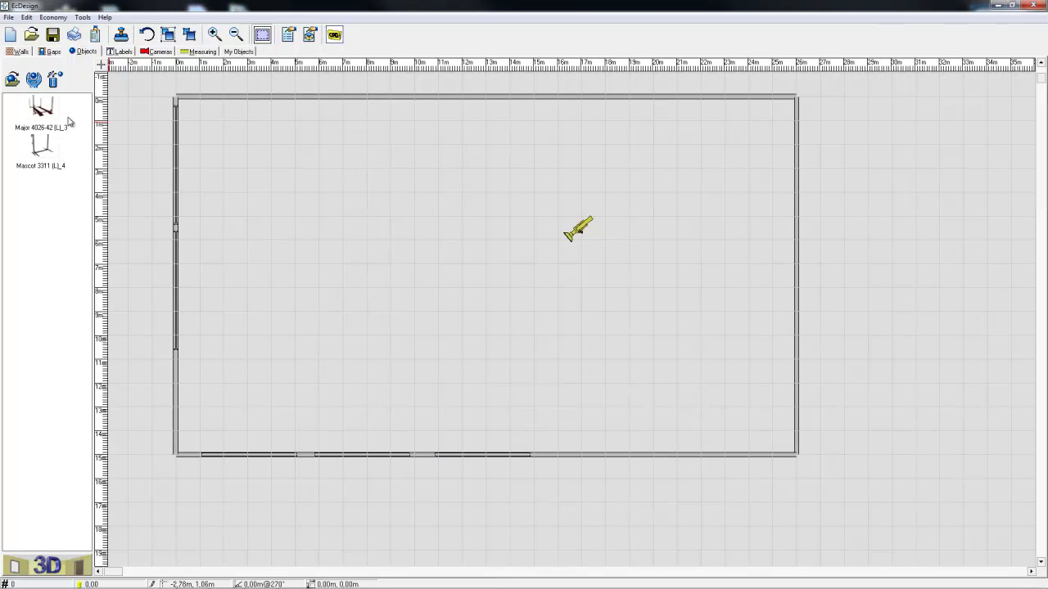
Step: Drag the Major 4026-42 lift to the room centre and the Mascot 3311 to its left
{"action": "left_click_drag", "start_coordinate": [54, 117], "coordinate": [484, 252]}
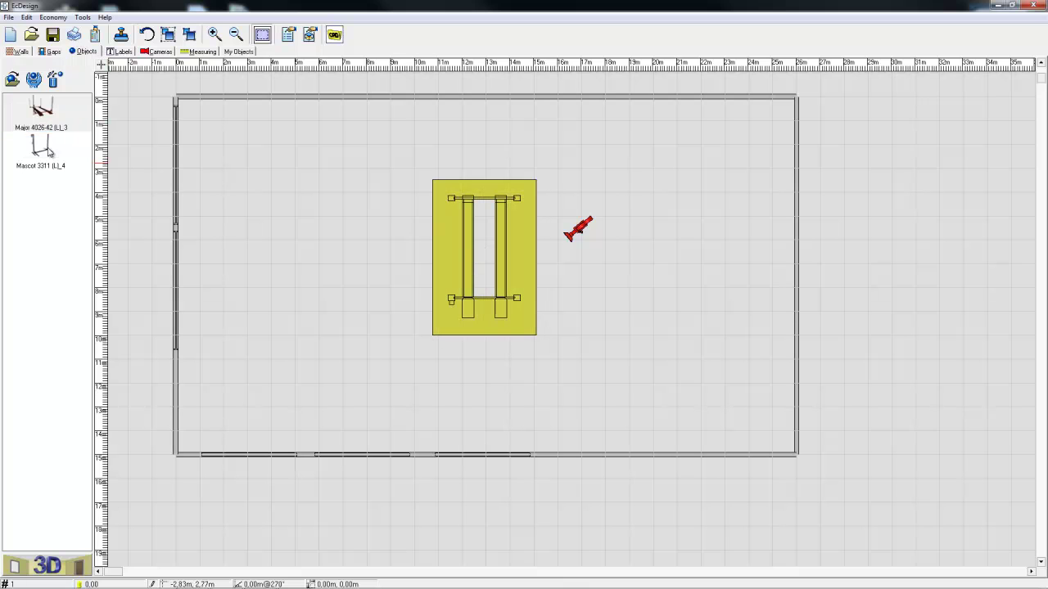
{"action": "left_click_drag", "start_coordinate": [51, 152], "coordinate": [368, 225]}
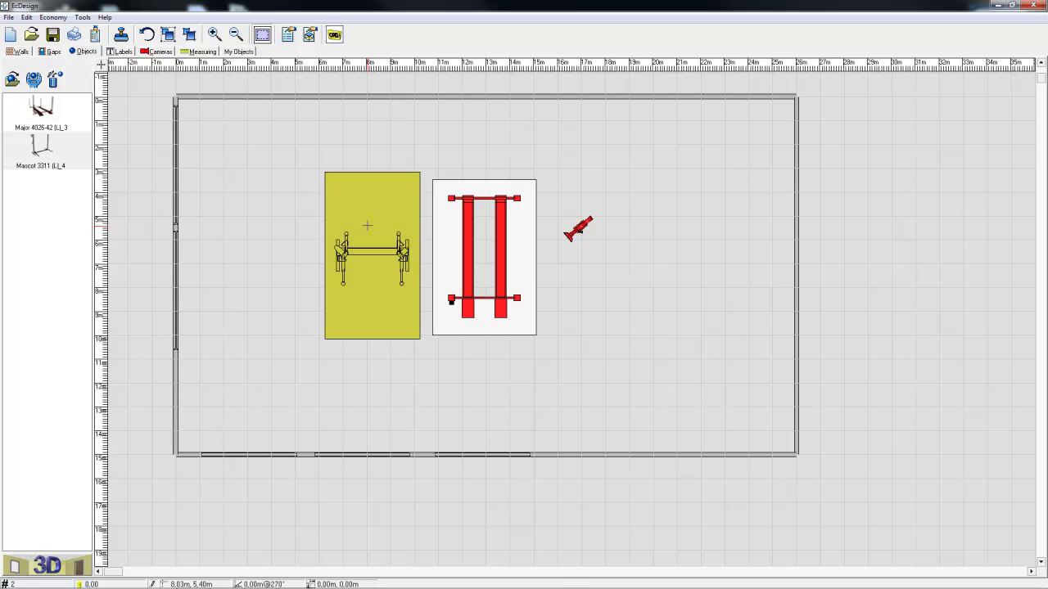
{"action": "left_click", "coordinate": [36, 566]}
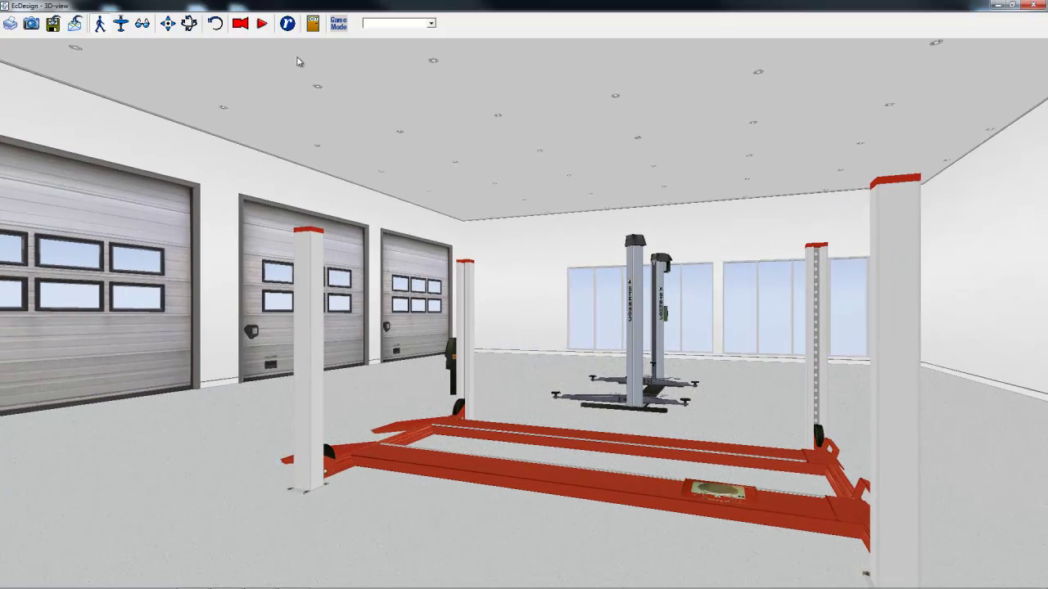
{"action": "left_click", "coordinate": [314, 27]}
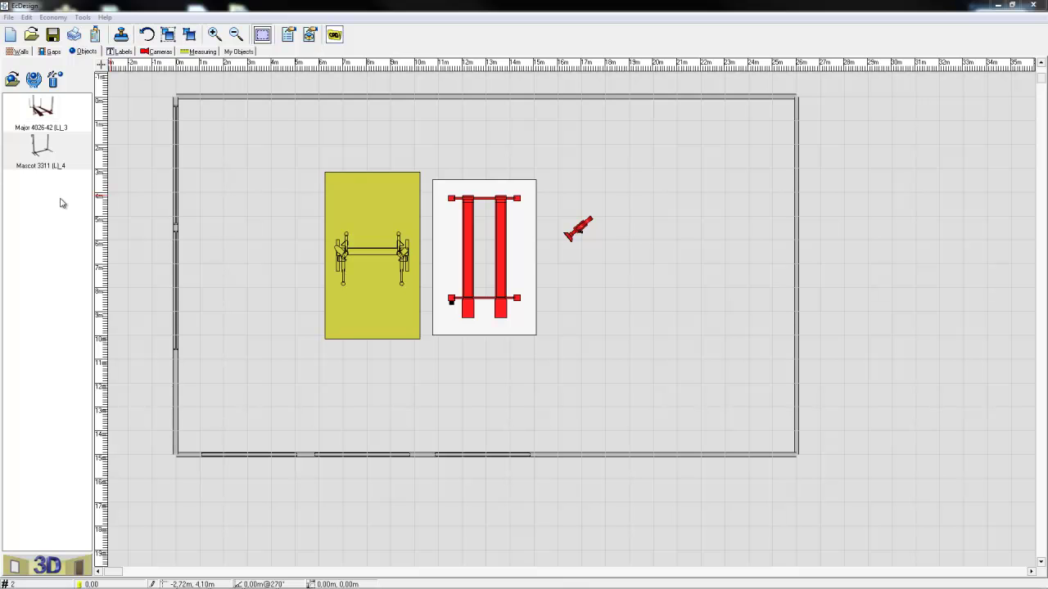
{"action": "left_click", "coordinate": [48, 567]}
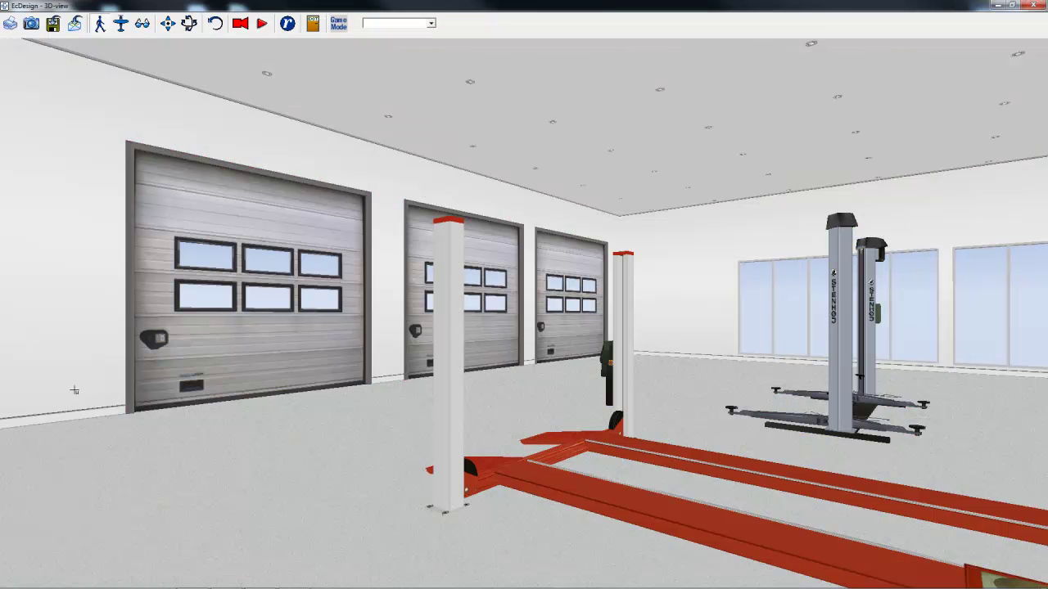
{"action": "left_click_drag", "start_coordinate": [74, 389], "coordinate": [76, 413]}
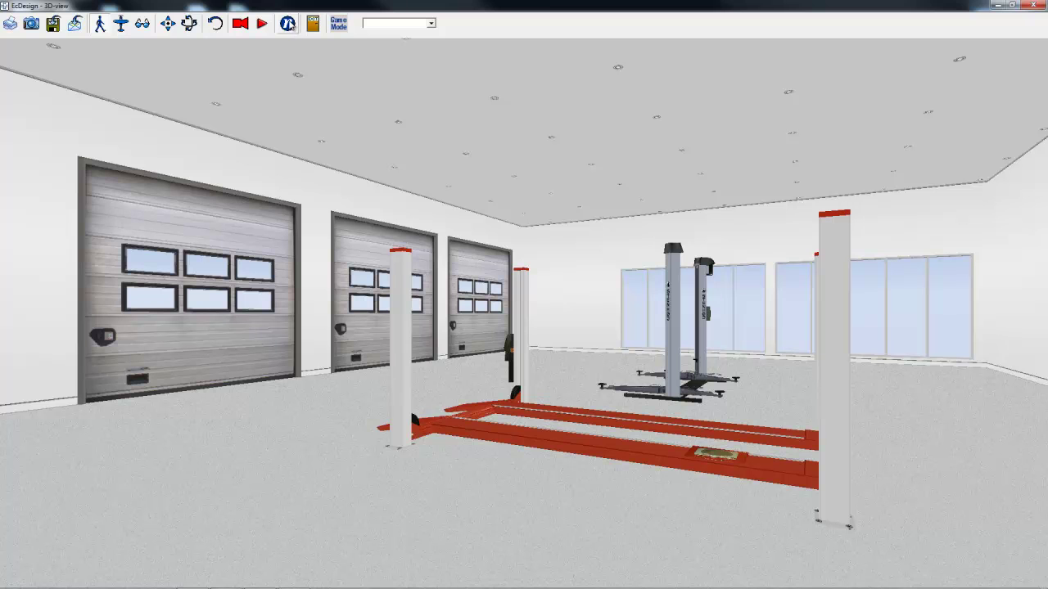
Step: Send an XL 1024x576 render to the e-mail address, then return to the 2D plan
{"action": "left_click", "coordinate": [287, 25]}
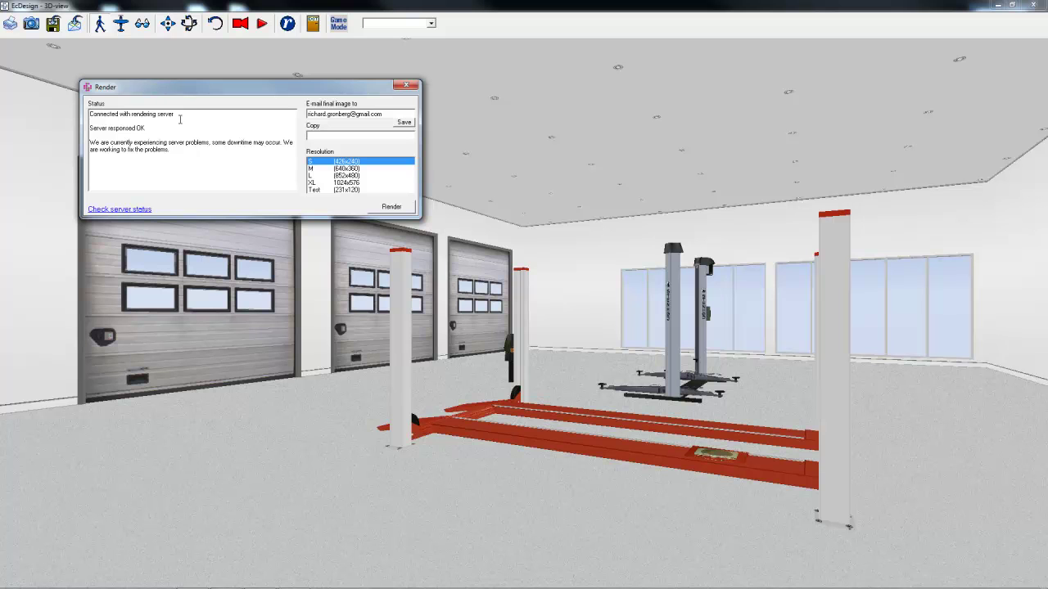
{"action": "left_click_drag", "start_coordinate": [383, 114], "coordinate": [262, 115]}
{"action": "left_click", "coordinate": [328, 169]}
{"action": "left_click", "coordinate": [329, 175]}
{"action": "left_click", "coordinate": [329, 182]}
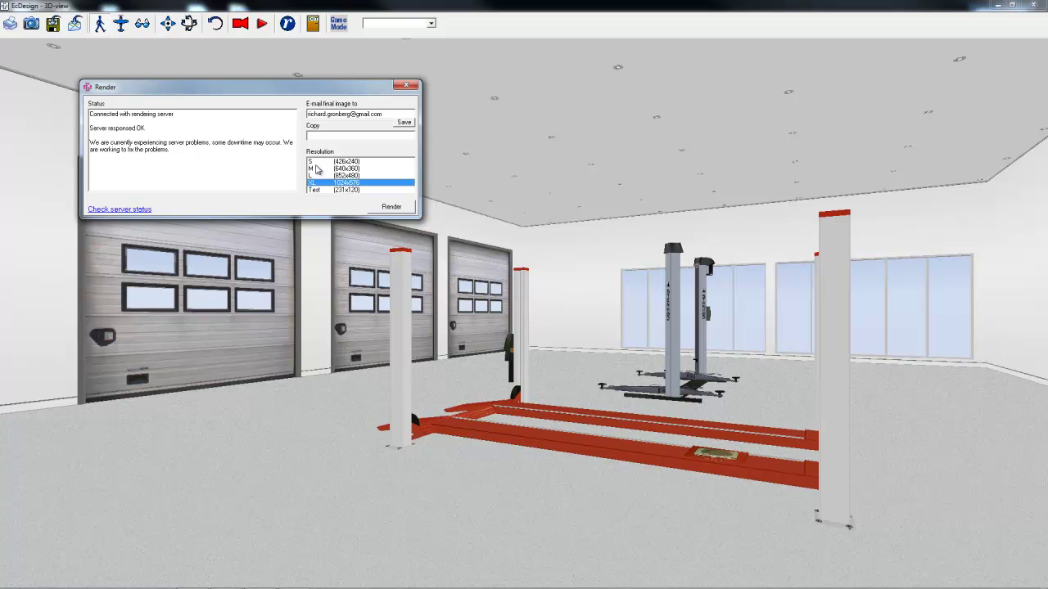
{"action": "left_click", "coordinate": [380, 208]}
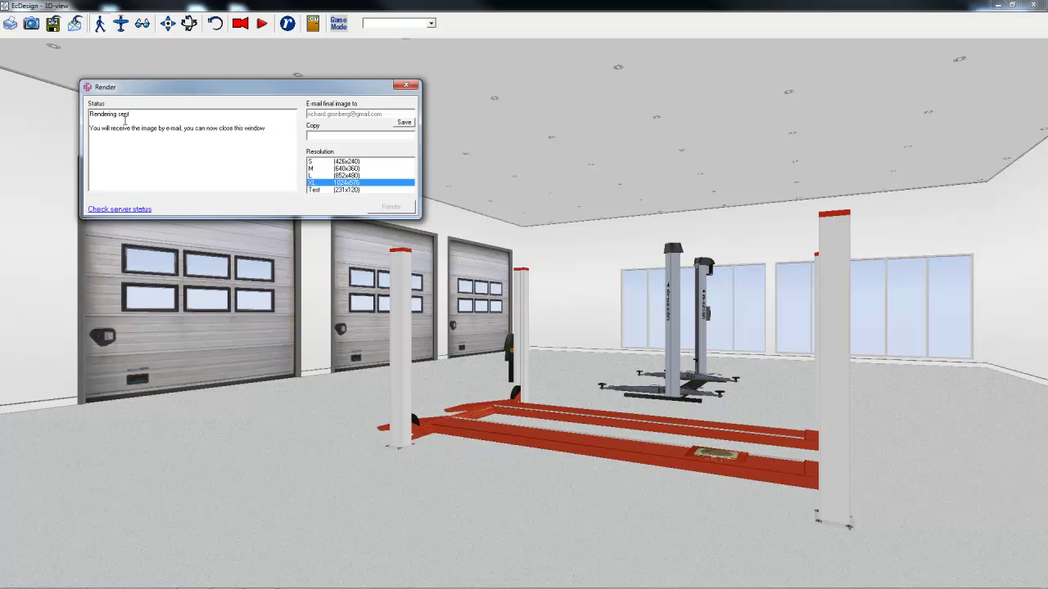
{"action": "left_click", "coordinate": [406, 86]}
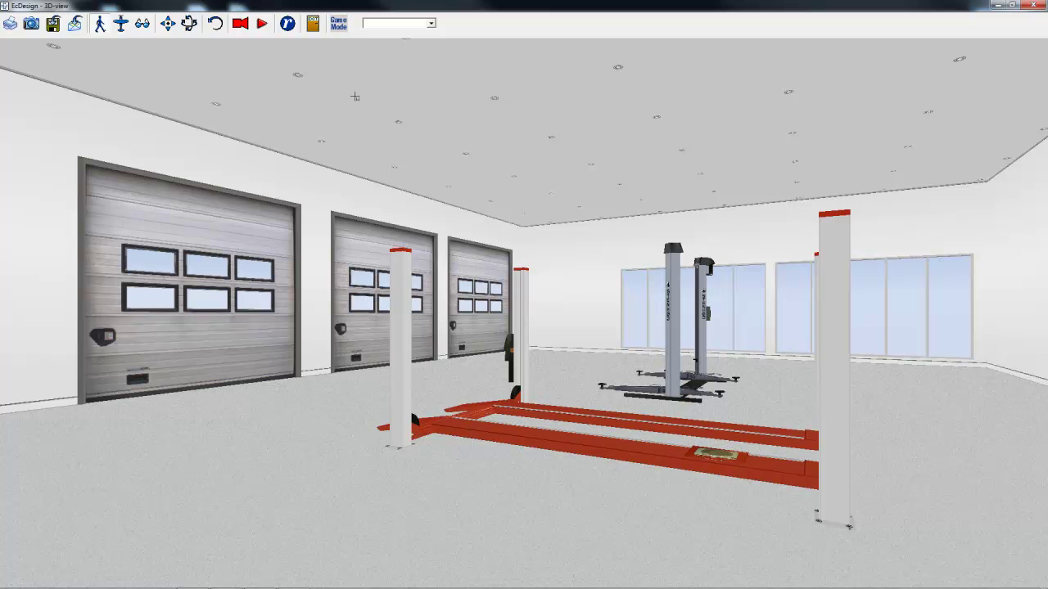
{"action": "left_click", "coordinate": [313, 24]}
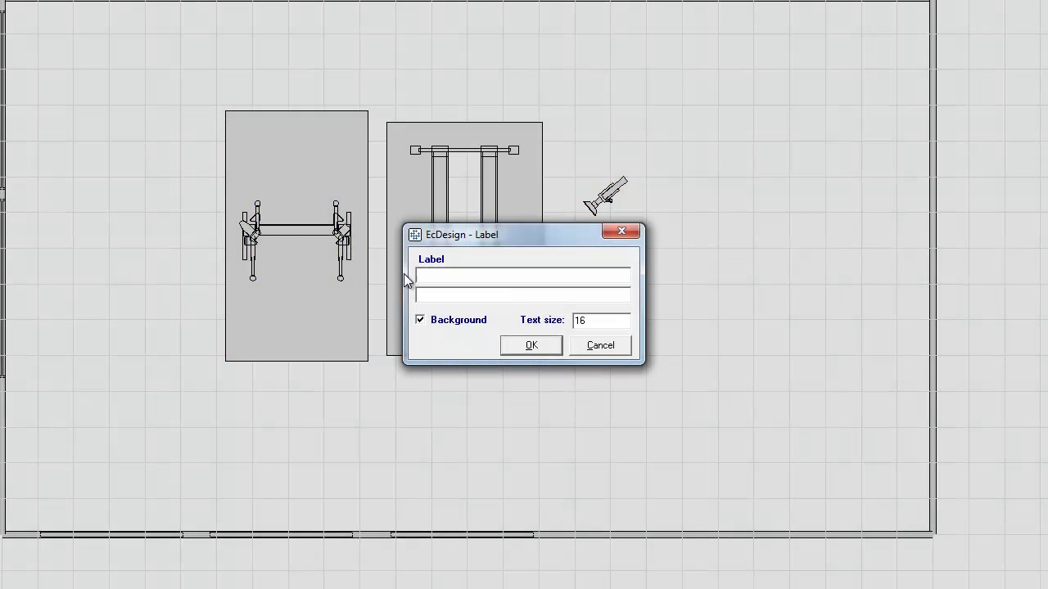
Step: Add a 'TEST' label at text size 30 without background and drag it below the lifts
{"action": "type", "text": "TEST"}
{"action": "left_click_drag", "start_coordinate": [593, 320], "coordinate": [556, 326]}
{"action": "type", "text": "30"}
{"action": "left_click", "coordinate": [419, 320]}
{"action": "left_click", "coordinate": [531, 344]}
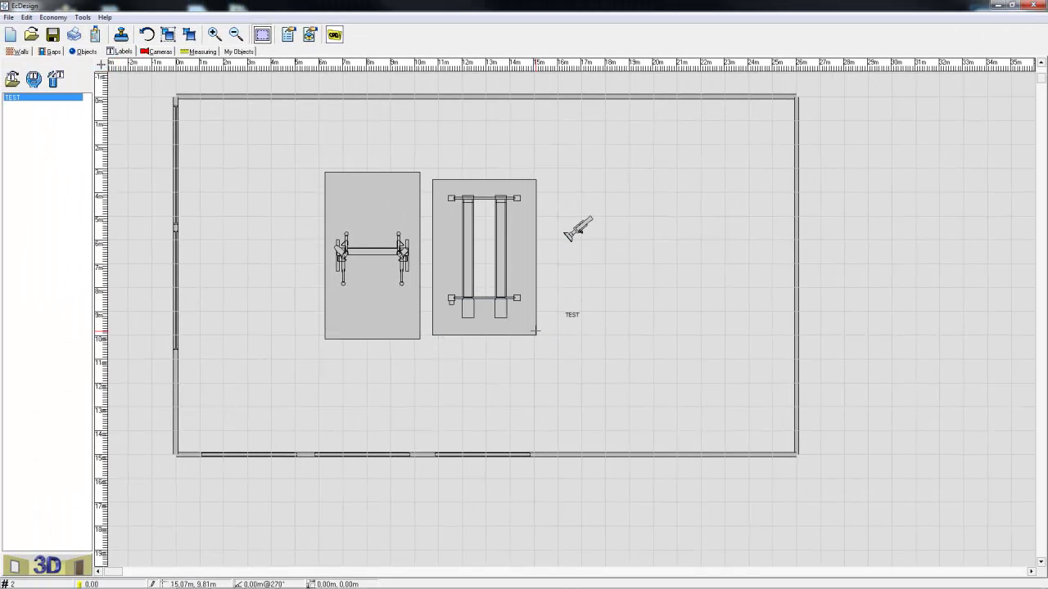
{"action": "left_click_drag", "start_coordinate": [571, 316], "coordinate": [560, 370]}
{"action": "scroll", "coordinate": [473, 279], "scroll_direction": "up", "scroll_amount": 1}
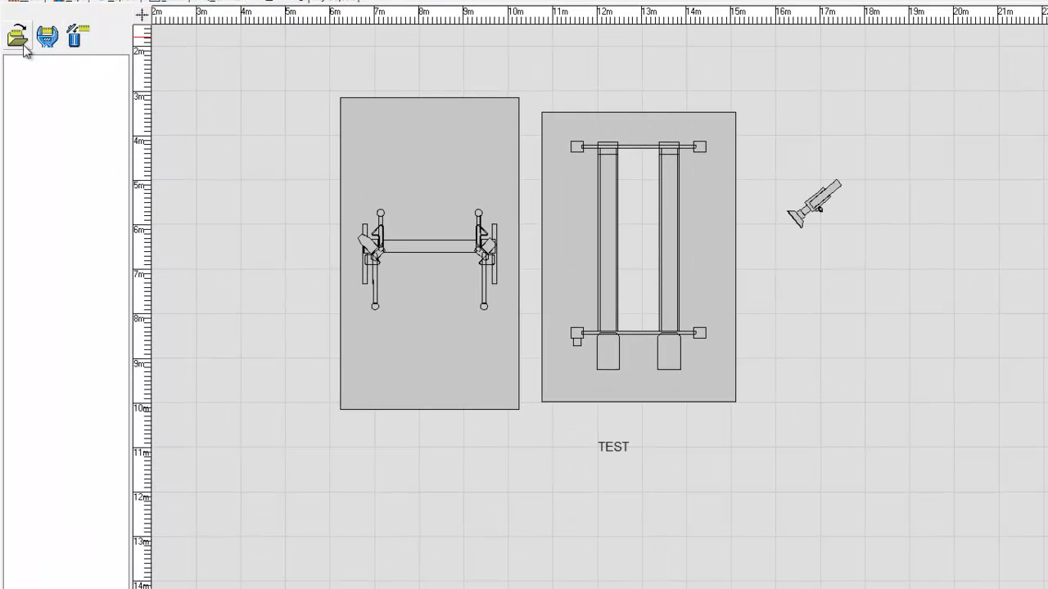
Step: Create a new measurement named 'distanc'
{"action": "left_click", "coordinate": [18, 37]}
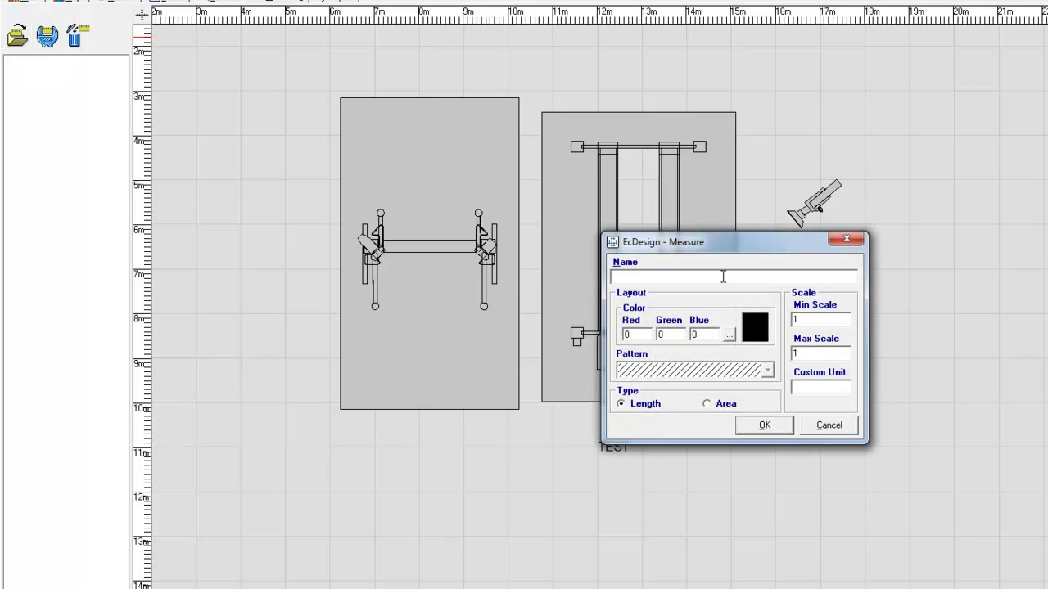
{"action": "type", "text": "distance 1"}
{"action": "left_click", "coordinate": [764, 426]}
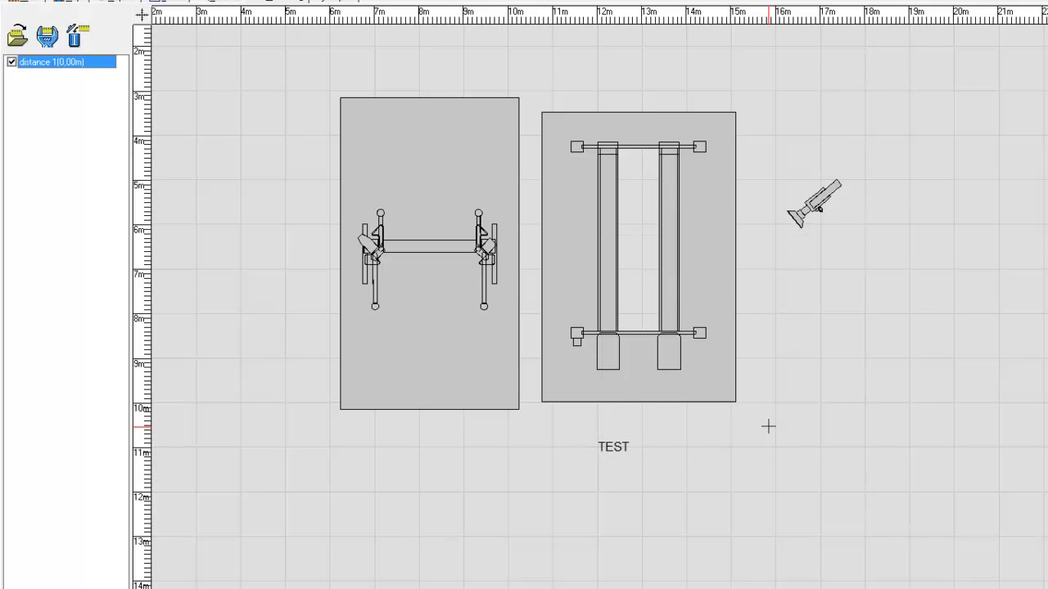
Step: Measure a three-part 14,77 m distance along the floor below the lifts
{"action": "left_click", "coordinate": [339, 426]}
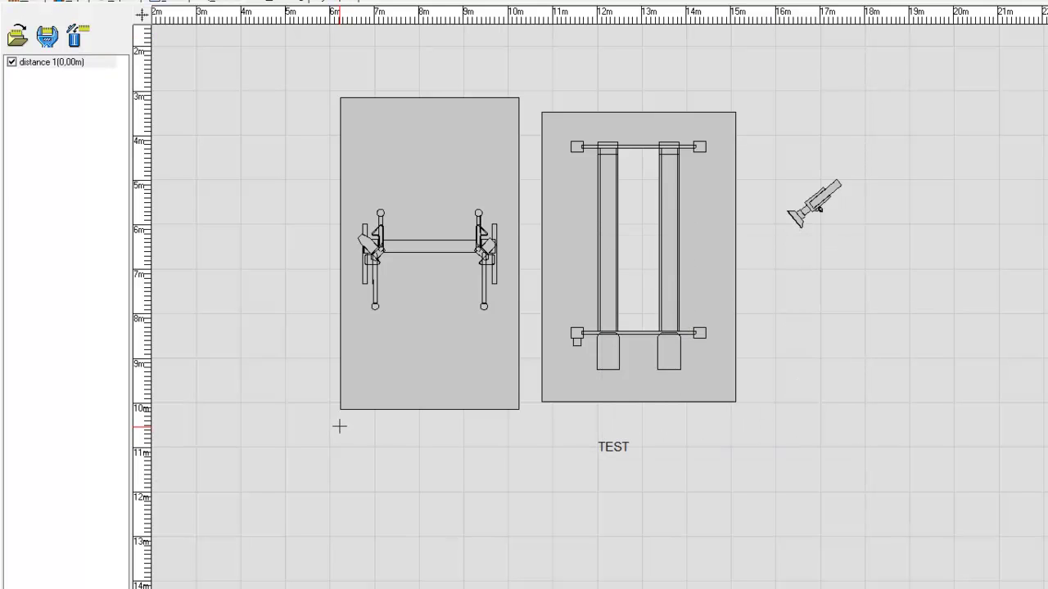
{"action": "left_click", "coordinate": [733, 425]}
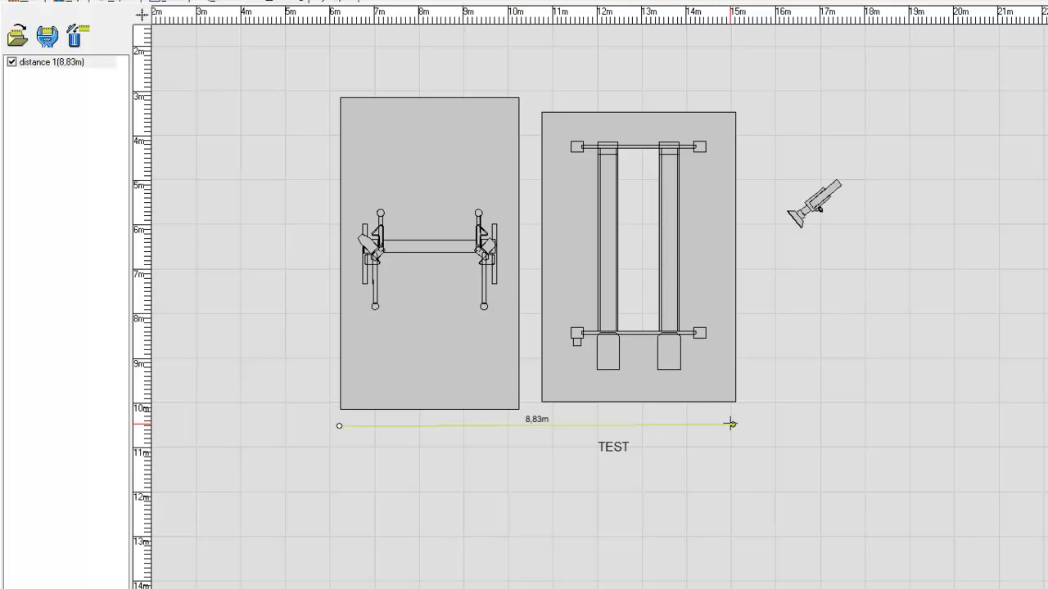
{"action": "left_click_drag", "start_coordinate": [733, 425], "coordinate": [521, 428]}
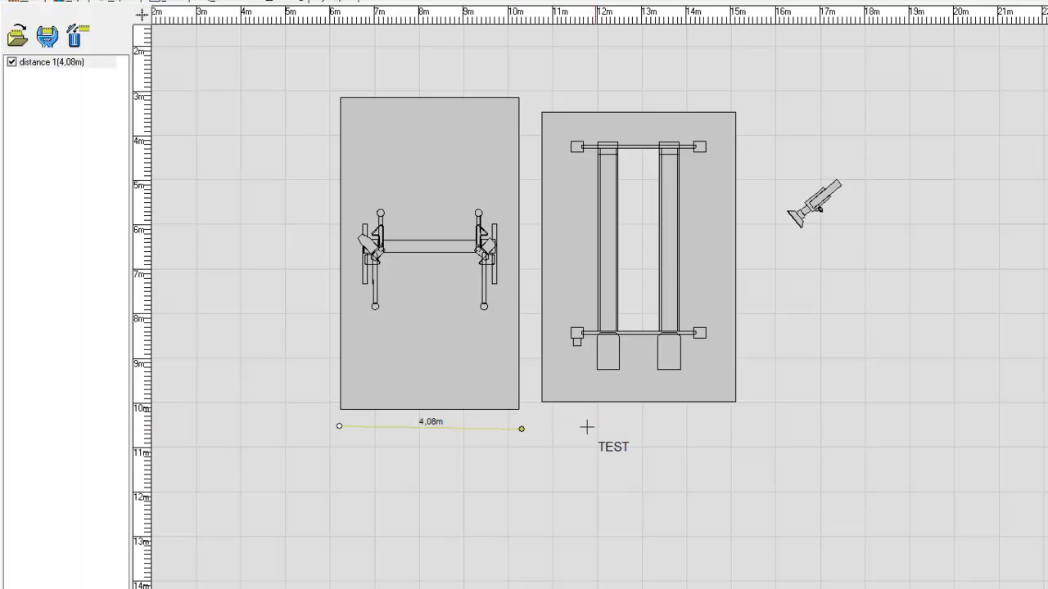
{"action": "left_click", "coordinate": [739, 427]}
{"action": "left_click", "coordinate": [998, 431]}
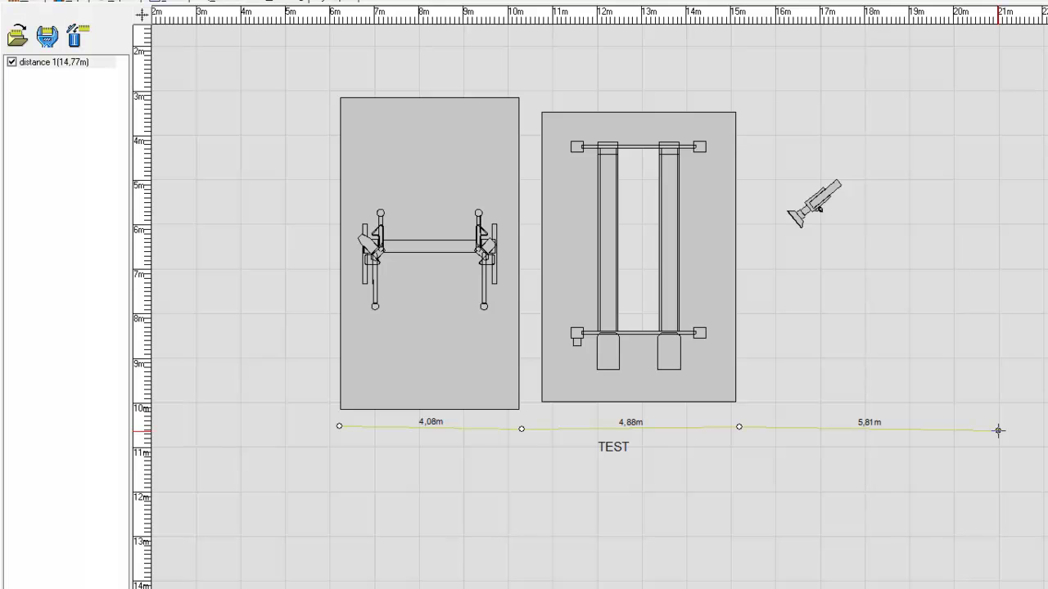
Step: Hide the distance measurement and start another new measurement
{"action": "left_click", "coordinate": [13, 62]}
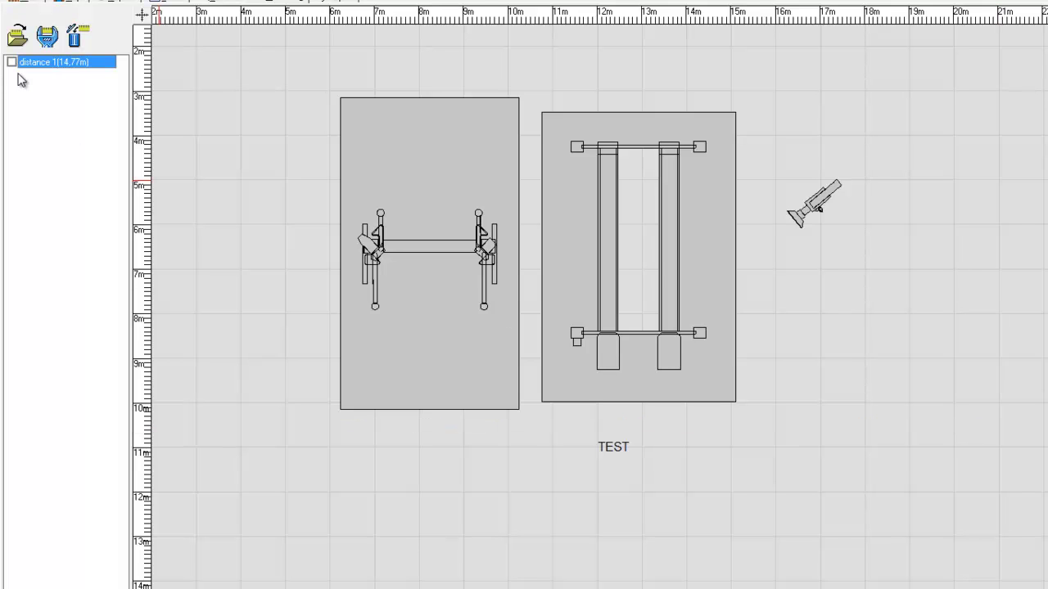
{"action": "left_click", "coordinate": [13, 63]}
{"action": "left_click", "coordinate": [12, 63]}
{"action": "left_click", "coordinate": [16, 37]}
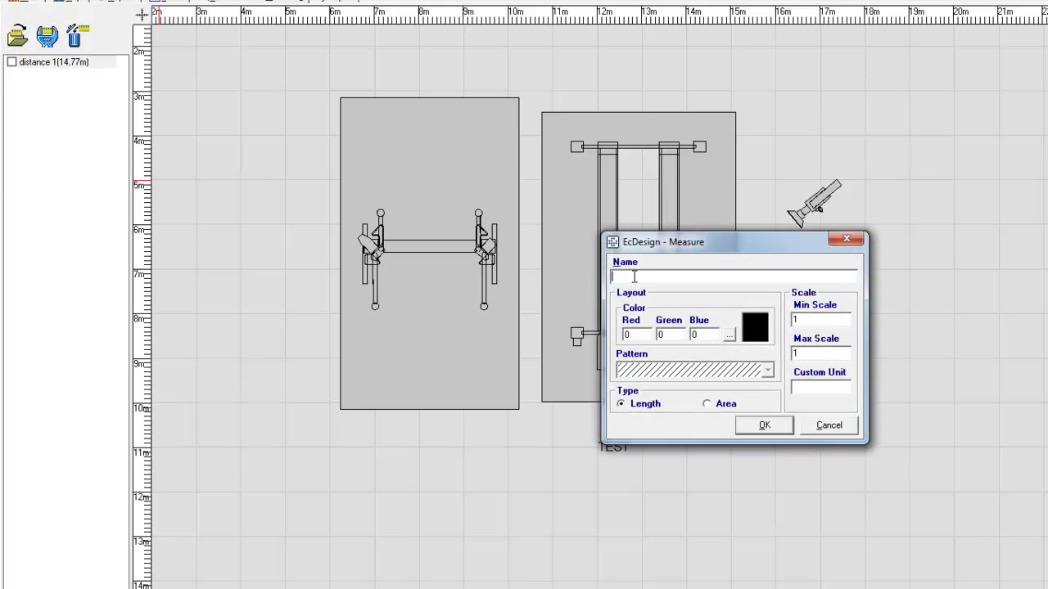
Step: Create an Area-type measurement named 'area' with points at the room's bottom corners
{"action": "type", "text": "area"}
{"action": "left_click", "coordinate": [712, 408]}
{"action": "left_click", "coordinate": [761, 425]}
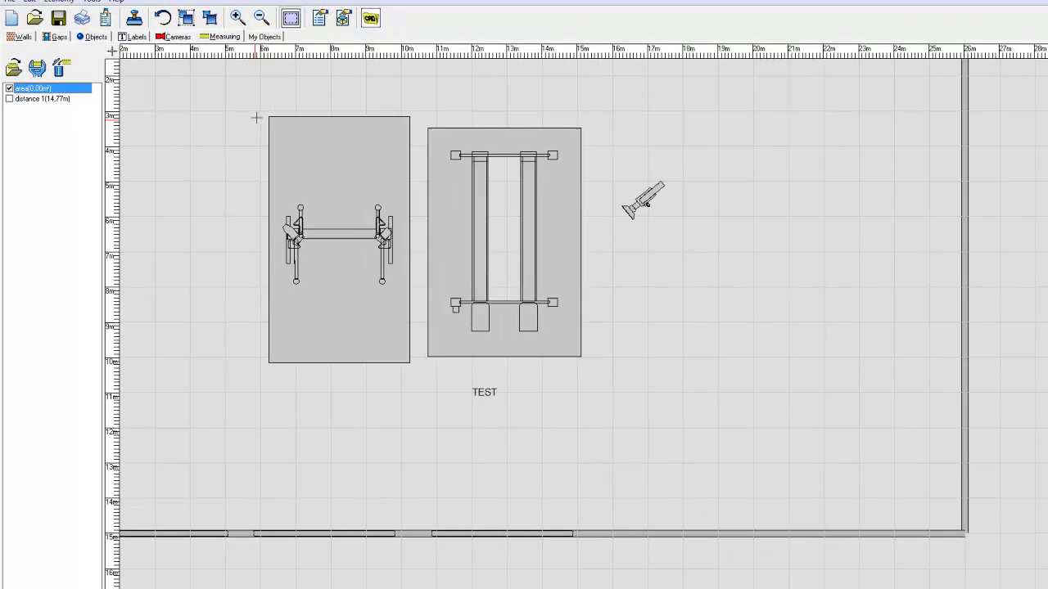
{"action": "scroll", "coordinate": [220, 133], "scroll_direction": "down", "scroll_amount": 2}
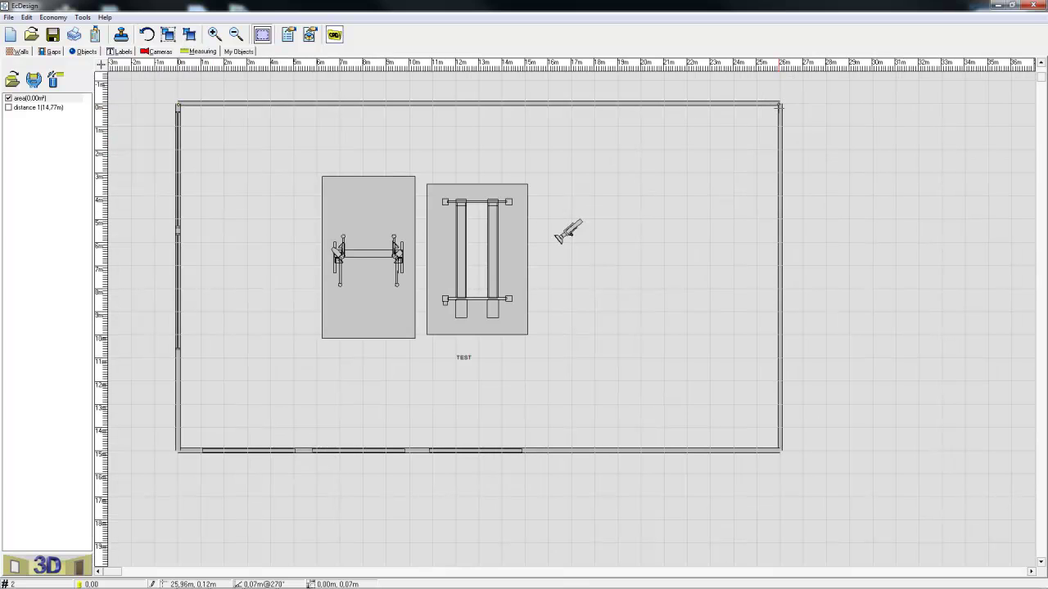
{"action": "left_click", "coordinate": [780, 450]}
{"action": "left_click", "coordinate": [178, 449]}
Step: Drag the area's corners onto the lift corners, shrinking it to 64,04 m²
{"action": "scroll", "coordinate": [247, 422], "scroll_direction": "up", "scroll_amount": 3}
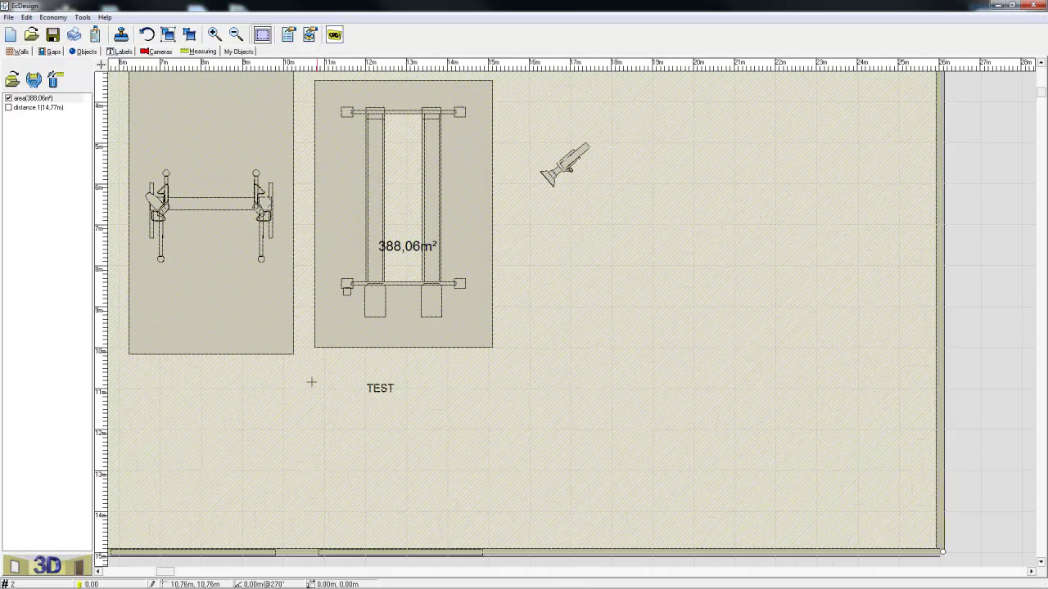
{"action": "scroll", "coordinate": [322, 304], "scroll_direction": "down", "scroll_amount": 3}
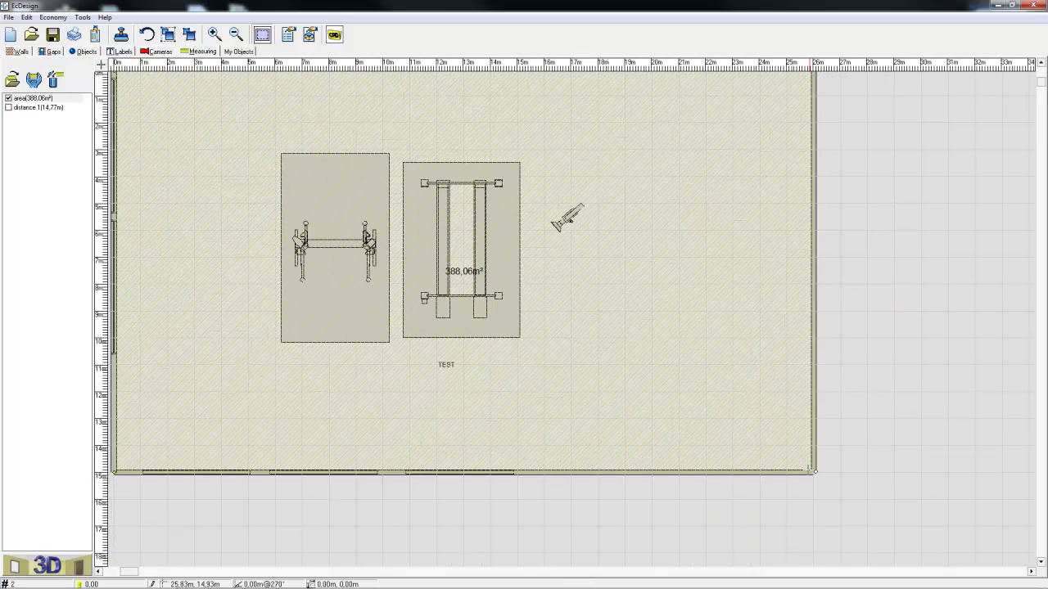
{"action": "left_click_drag", "start_coordinate": [735, 411], "coordinate": [536, 340]}
{"action": "middle_click_drag", "start_coordinate": [744, 222], "coordinate": [699, 301]}
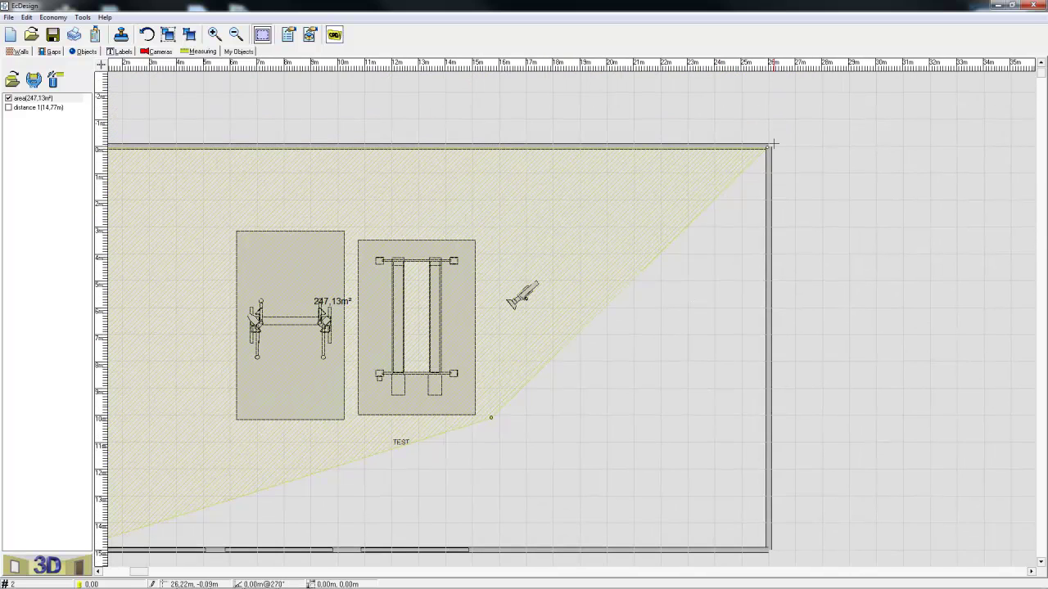
{"action": "left_click_drag", "start_coordinate": [766, 150], "coordinate": [483, 242]}
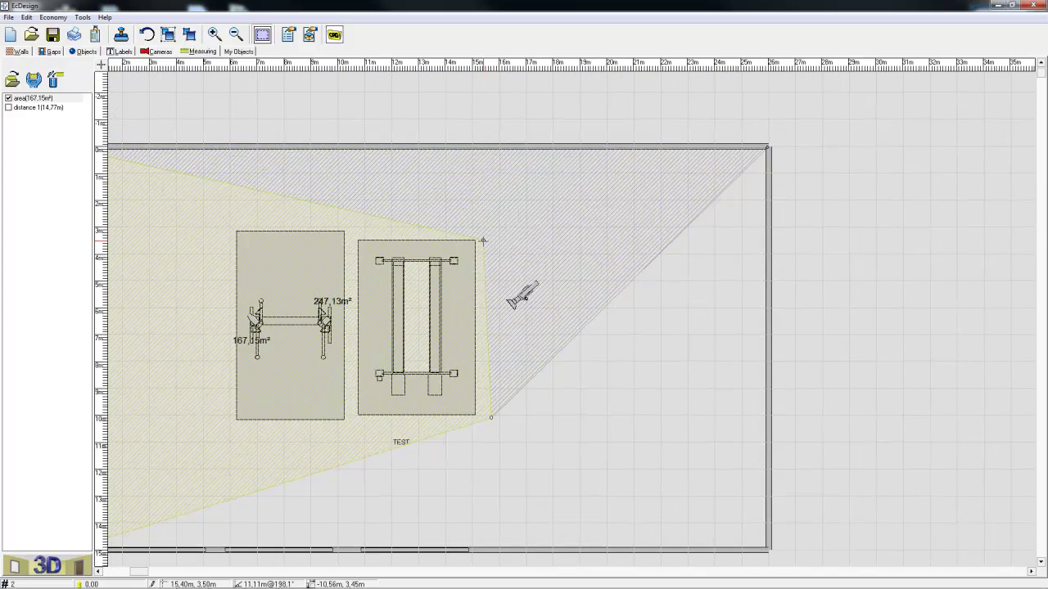
{"action": "middle_click_drag", "start_coordinate": [298, 234], "coordinate": [419, 239]}
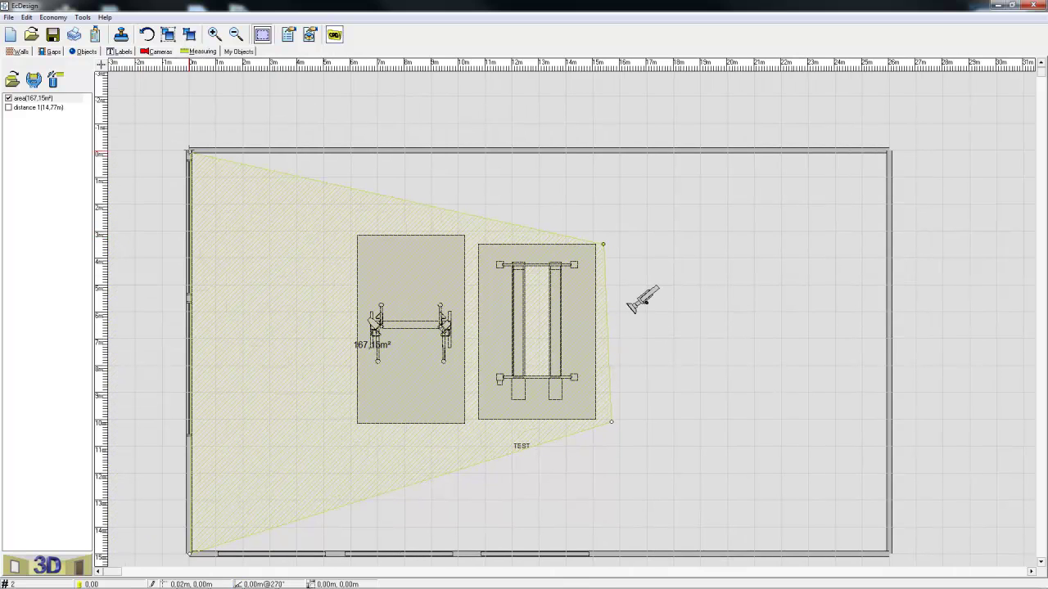
{"action": "left_click_drag", "start_coordinate": [189, 153], "coordinate": [355, 237]}
{"action": "left_click_drag", "start_coordinate": [189, 553], "coordinate": [357, 422]}
{"action": "left_click_drag", "start_coordinate": [603, 244], "coordinate": [606, 239]}
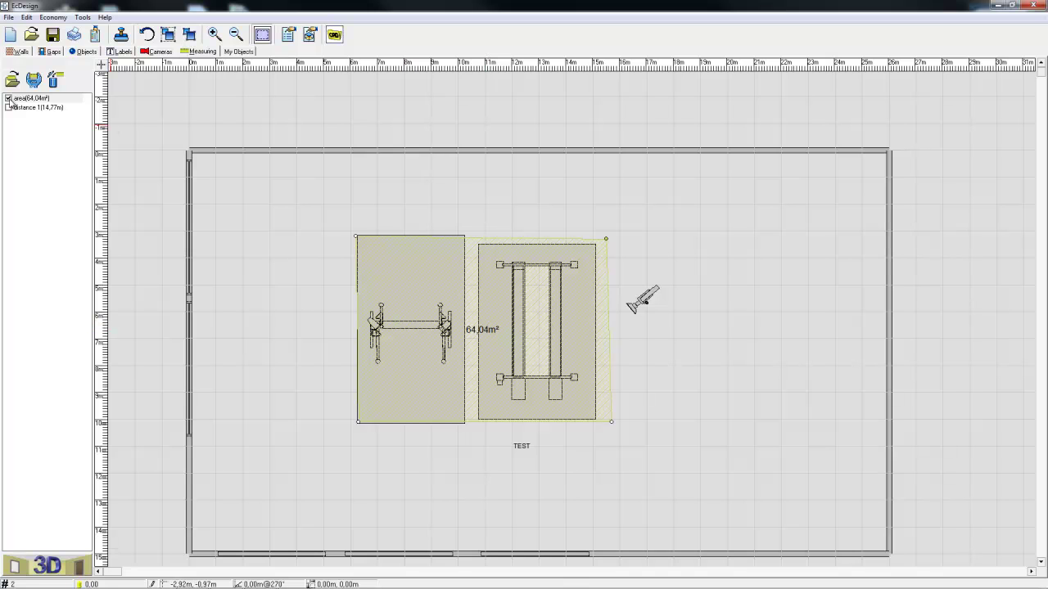
Step: Uncheck the area (64,04 m²) entry in the measuring list to hide it
{"action": "left_click", "coordinate": [9, 98]}
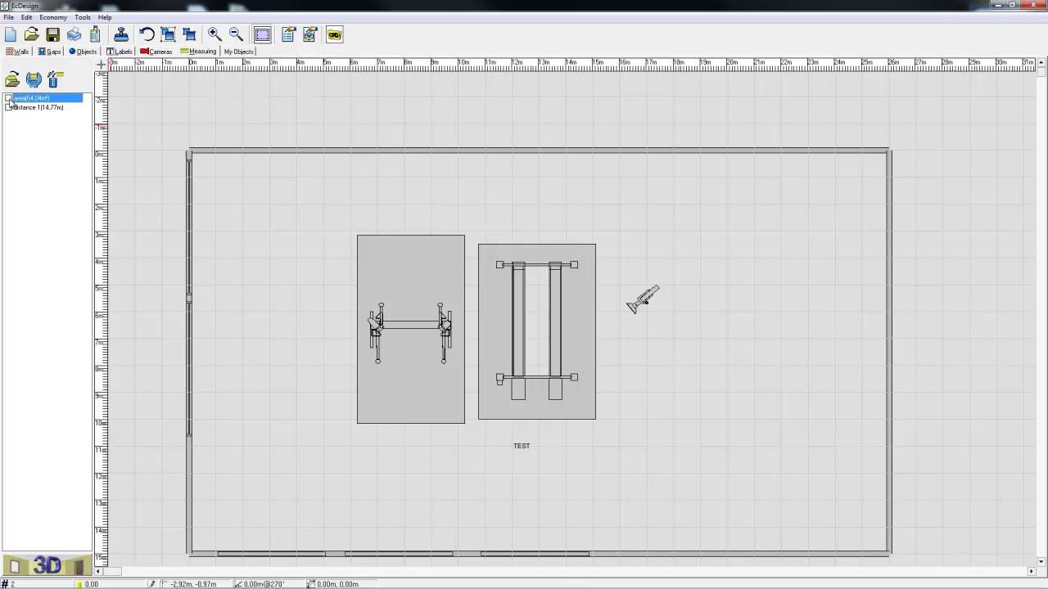